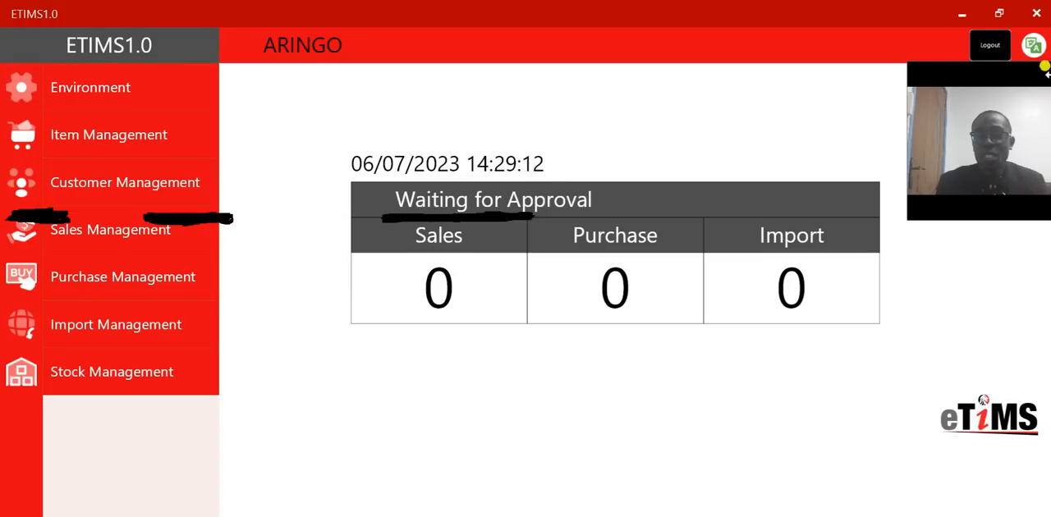
# - Switch the interface language to Swahili and back to English
pyautogui.click(1039, 50)
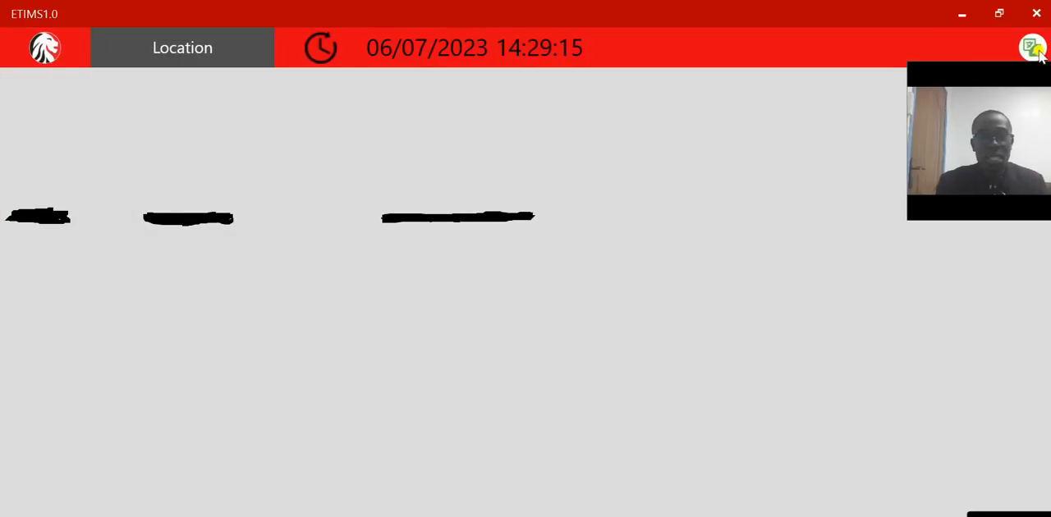
pyautogui.moveTo(1010, 68); pyautogui.dragTo(836, 77)
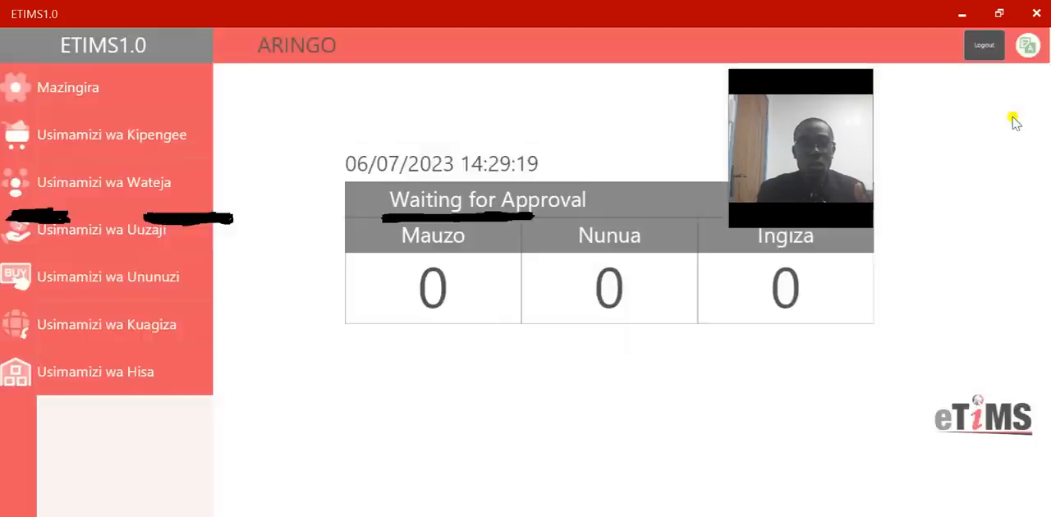
pyautogui.click(1014, 127)
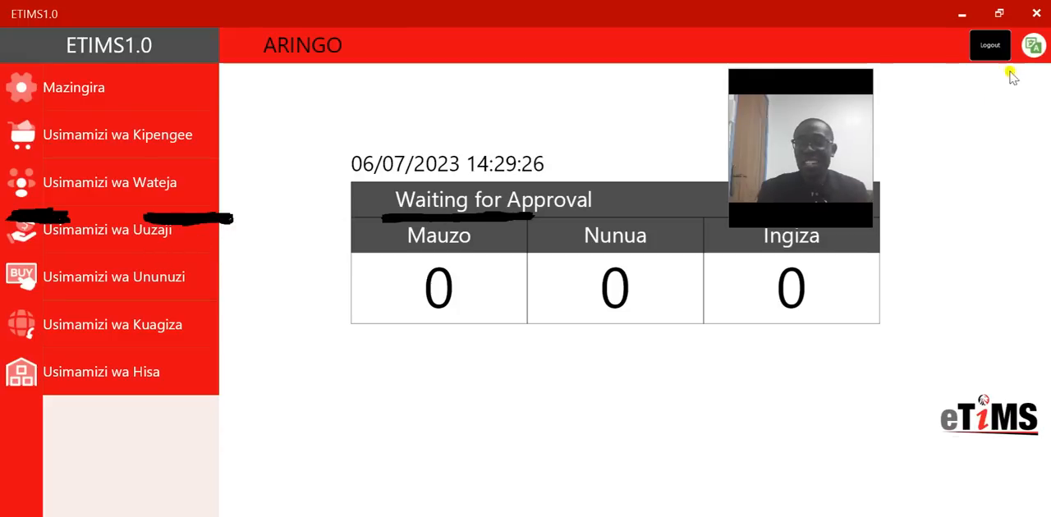
pyautogui.click(1039, 49)
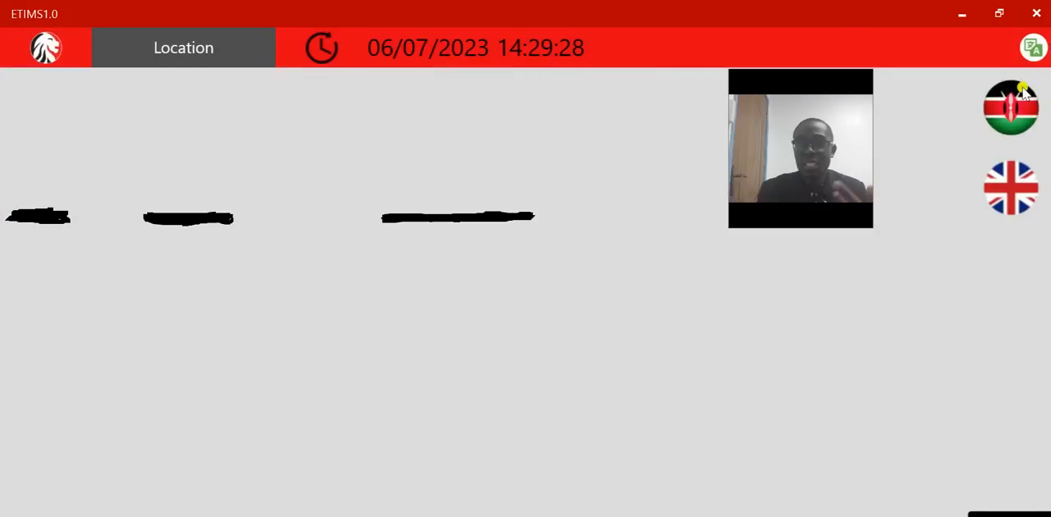
pyautogui.click(1015, 201)
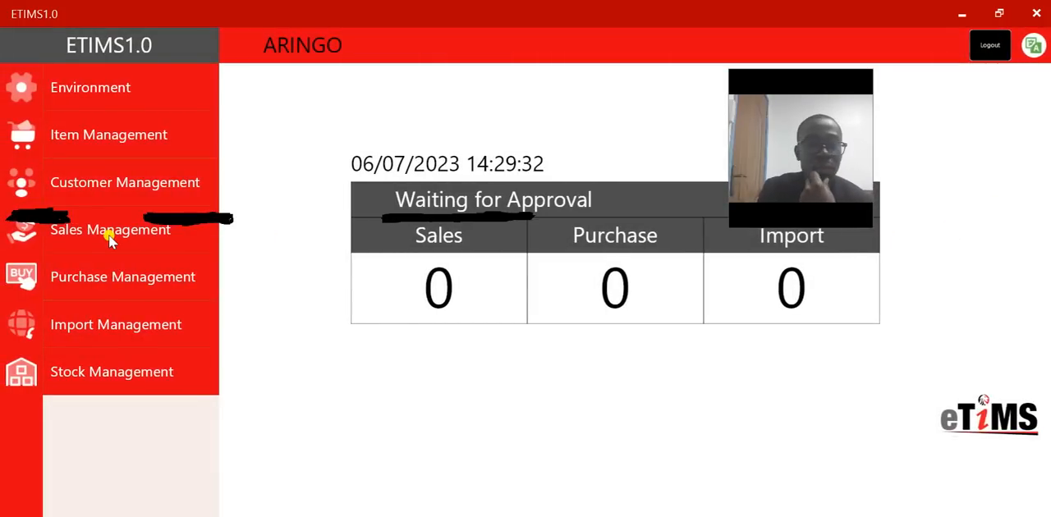
pyautogui.click(111, 234)
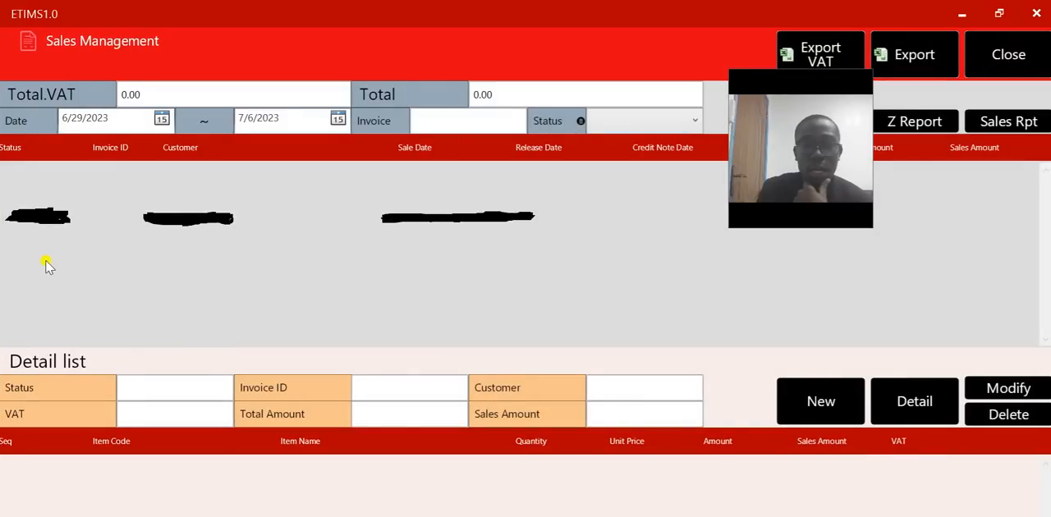
pyautogui.moveTo(808, 75); pyautogui.dragTo(963, 182)
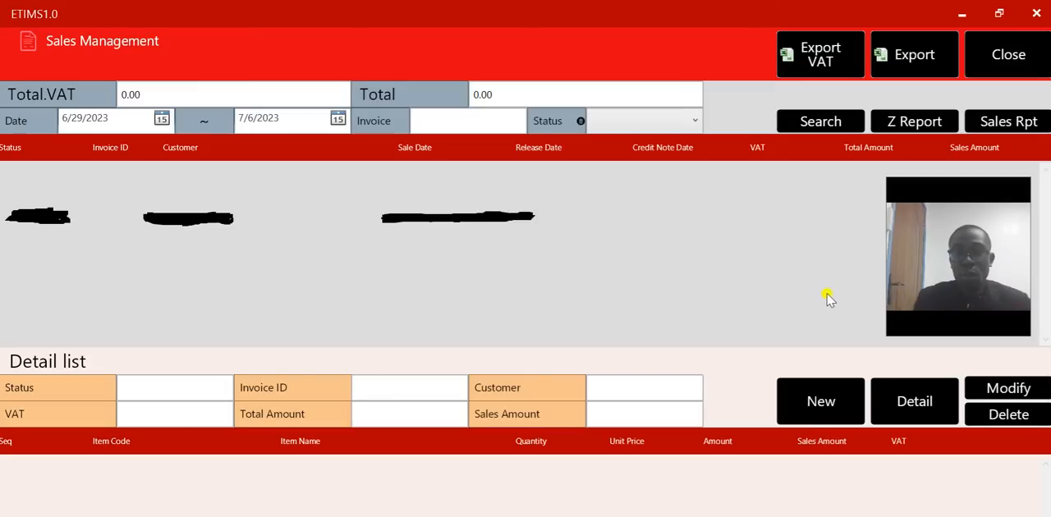
pyautogui.click(815, 403)
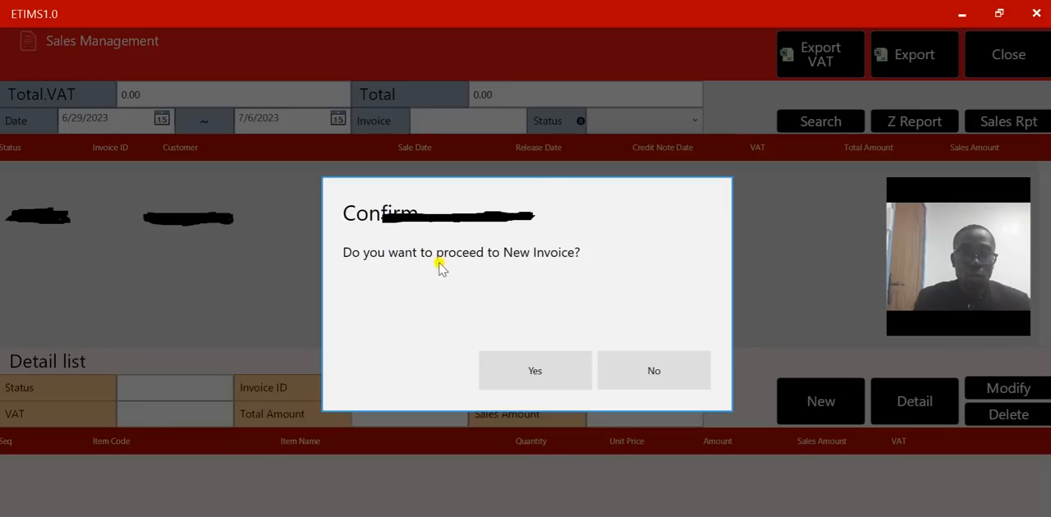
pyautogui.click(530, 363)
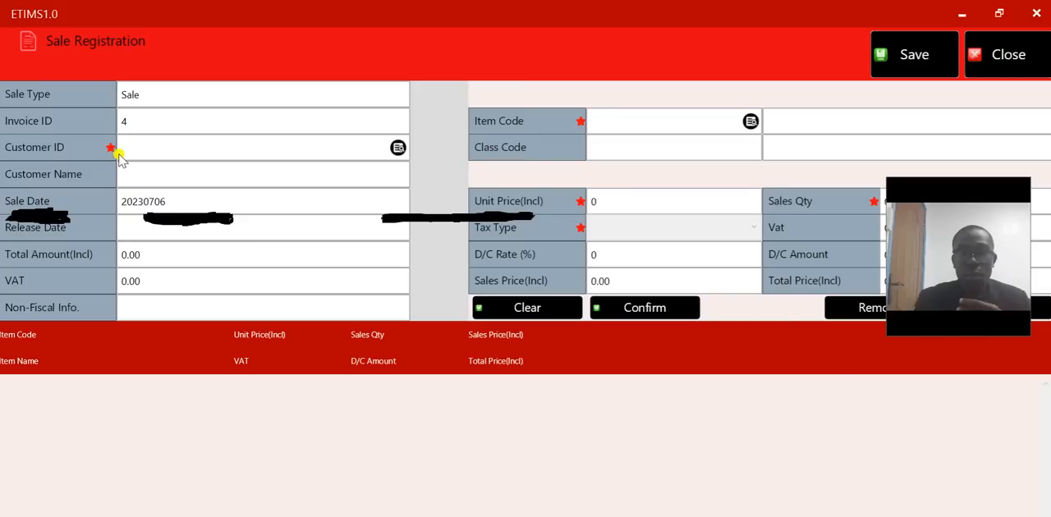
pyautogui.click(1013, 58)
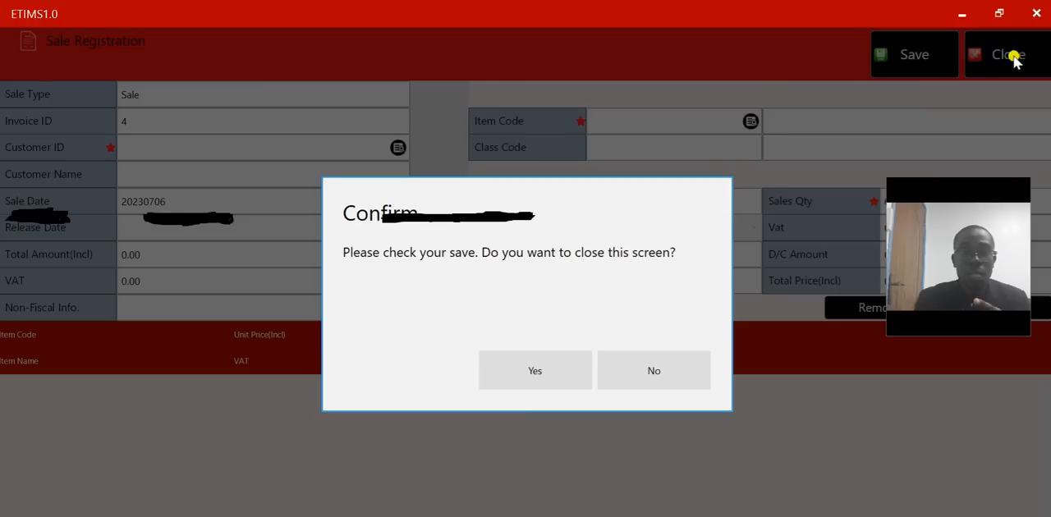
pyautogui.click(534, 370)
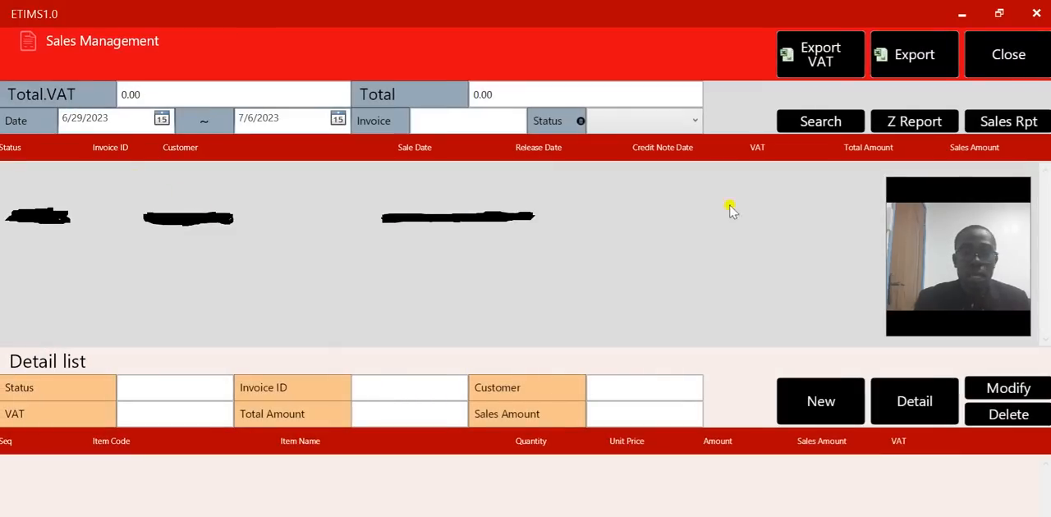
pyautogui.click(995, 72)
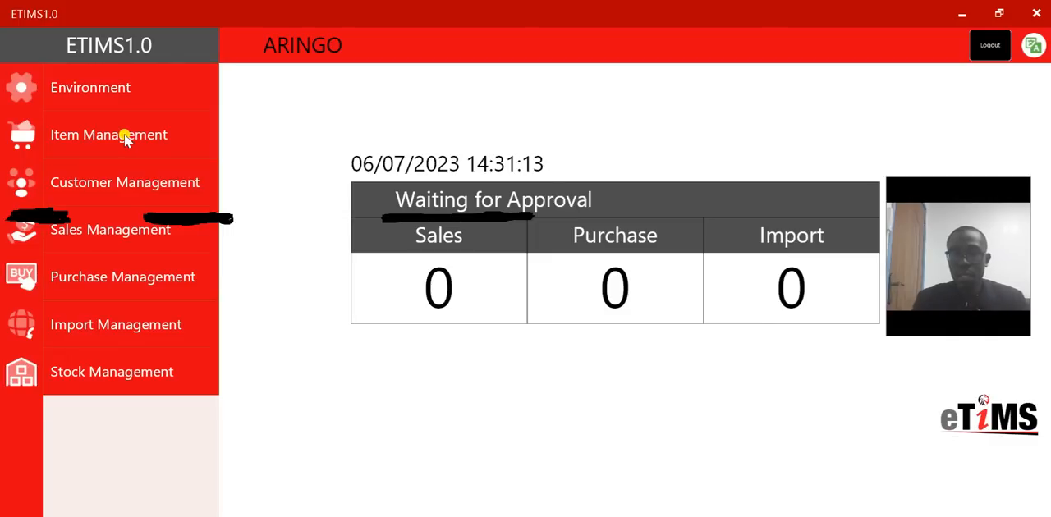
# - Start a new invoice in Sales Management
pyautogui.click(121, 233)
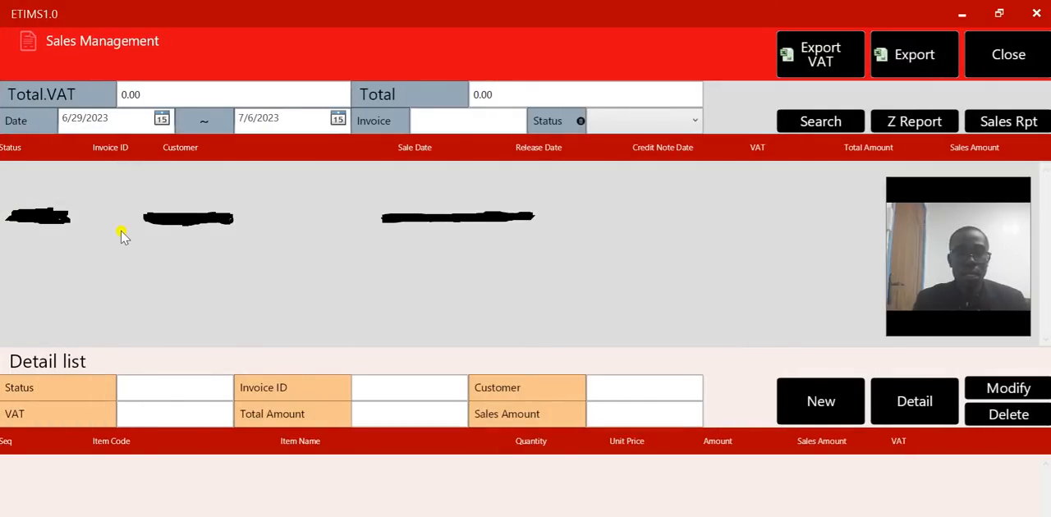
pyautogui.click(818, 402)
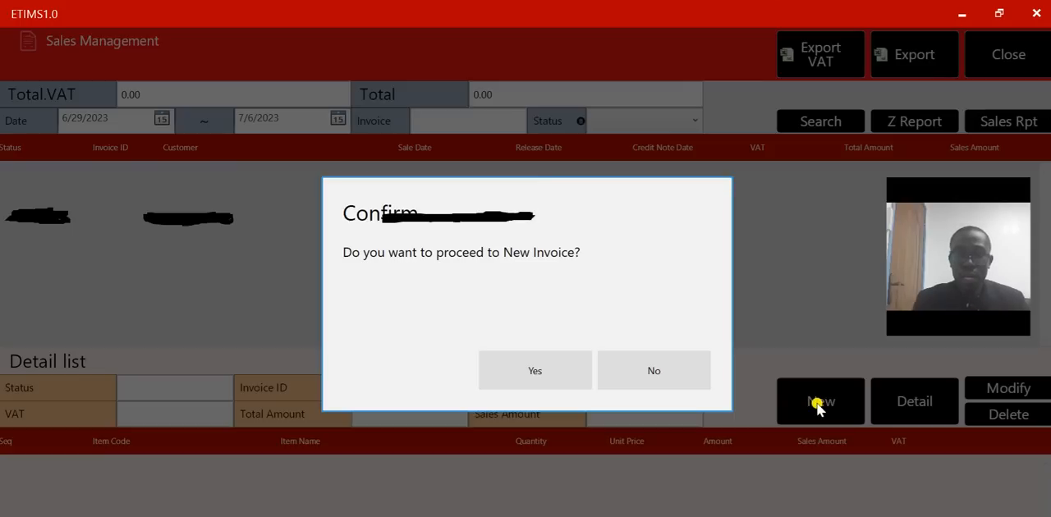
pyautogui.click(558, 374)
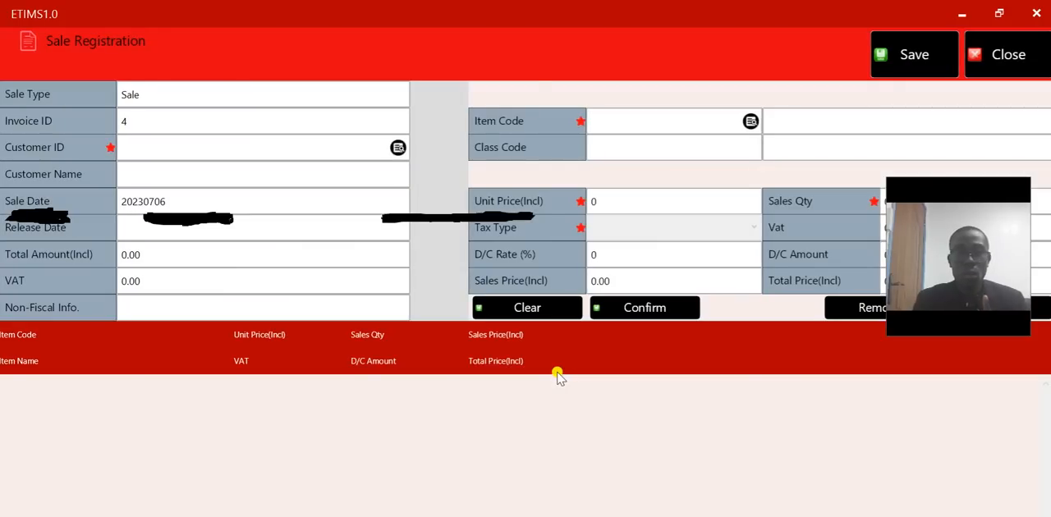
# - Look up ARILYD & ASSOCIATES in the customer list and assign it as the invoice's customer
pyautogui.click(399, 150)
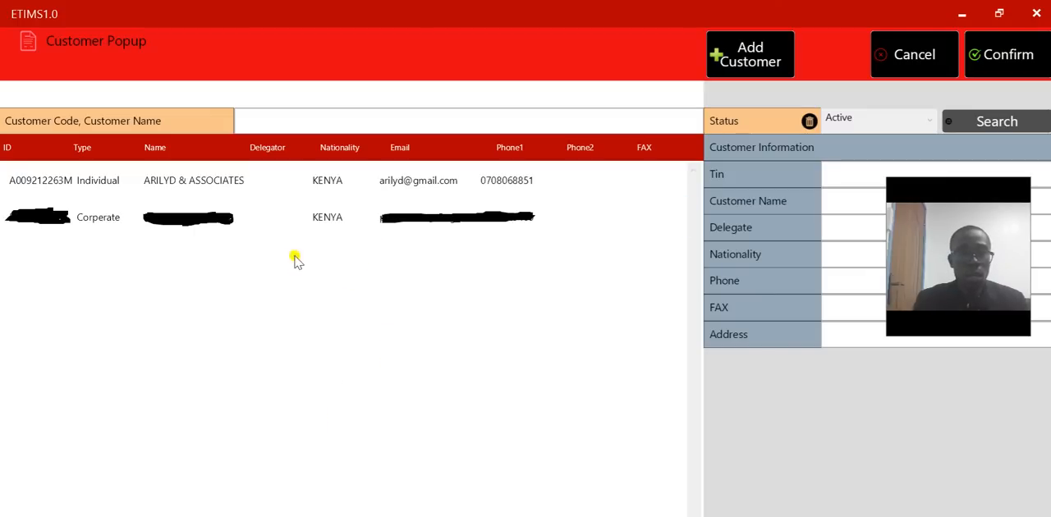
pyautogui.click(261, 188)
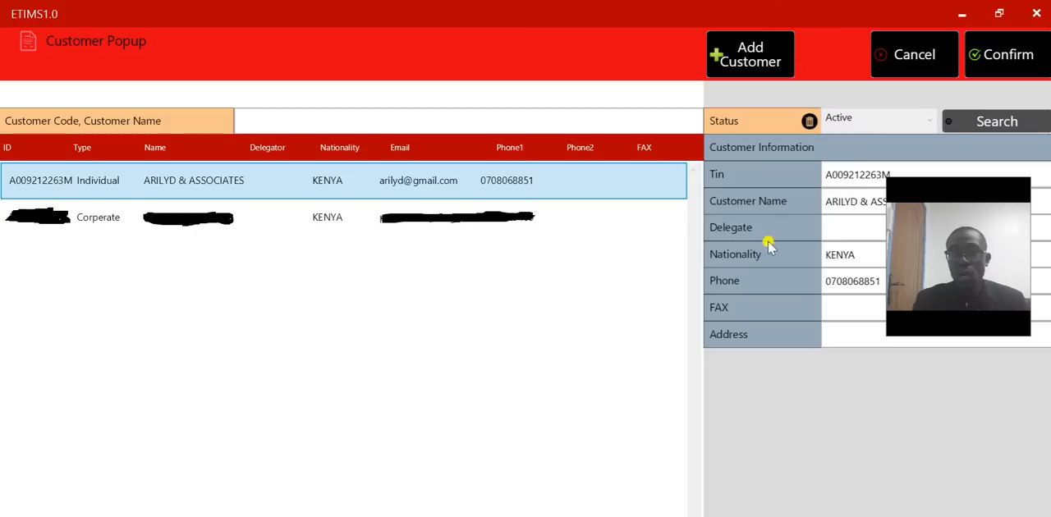
pyautogui.moveTo(944, 188); pyautogui.dragTo(996, 376)
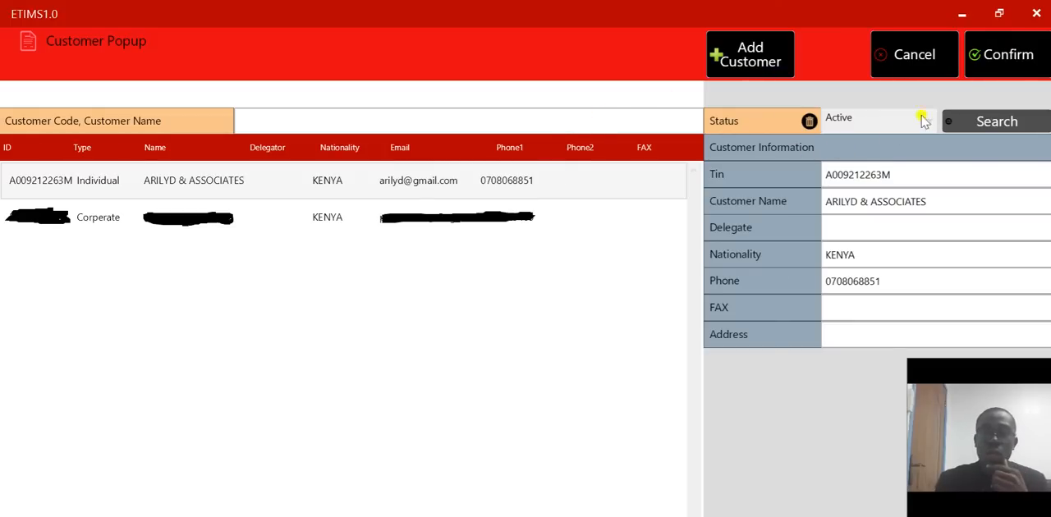
pyautogui.click(984, 60)
pyautogui.click(985, 64)
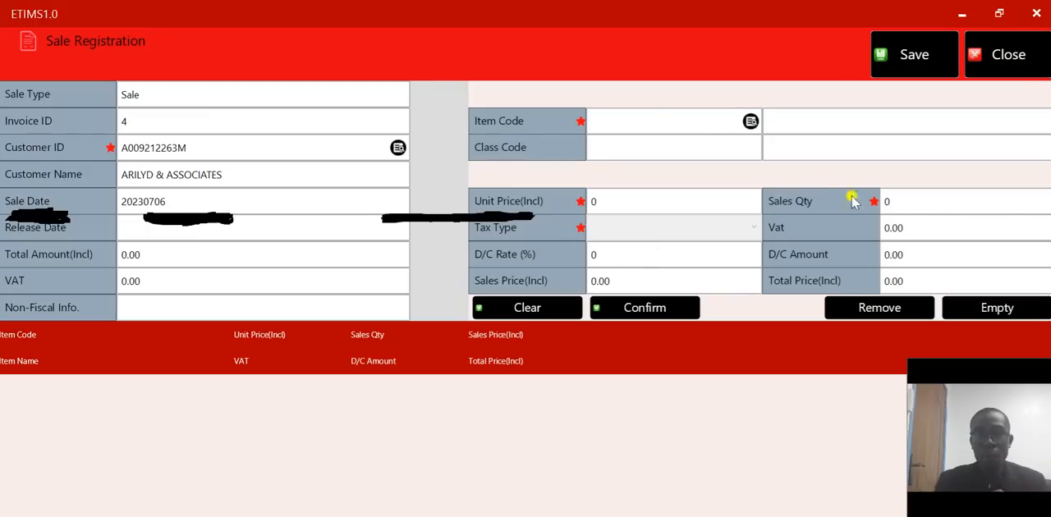
# - Choose Addressable Sounder with flasher from the item list as the item to sell
pyautogui.click(750, 123)
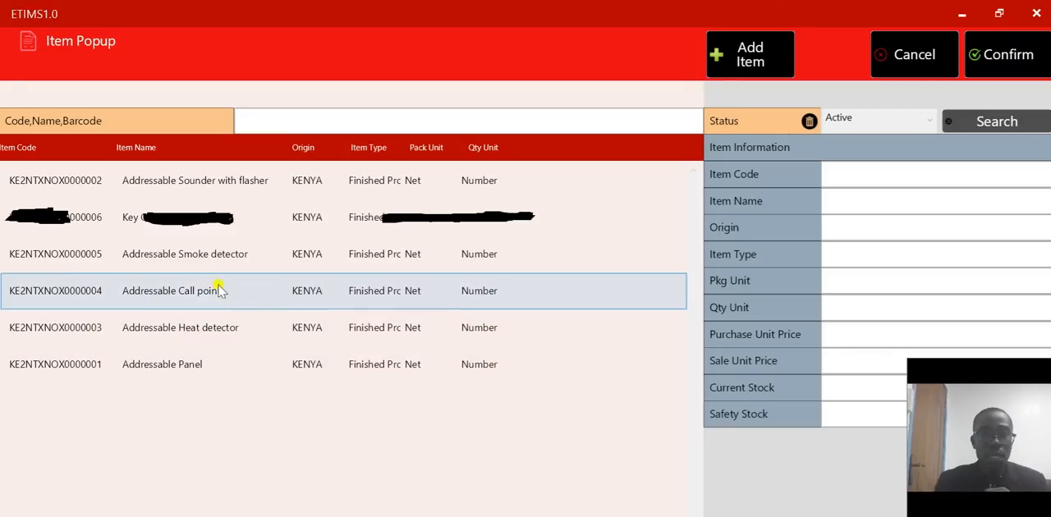
pyautogui.click(181, 192)
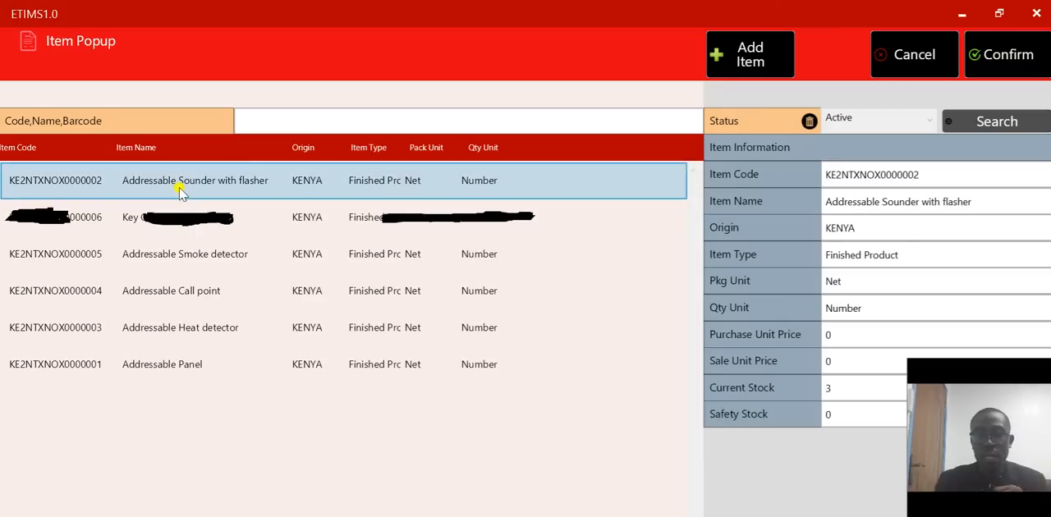
pyautogui.click(997, 54)
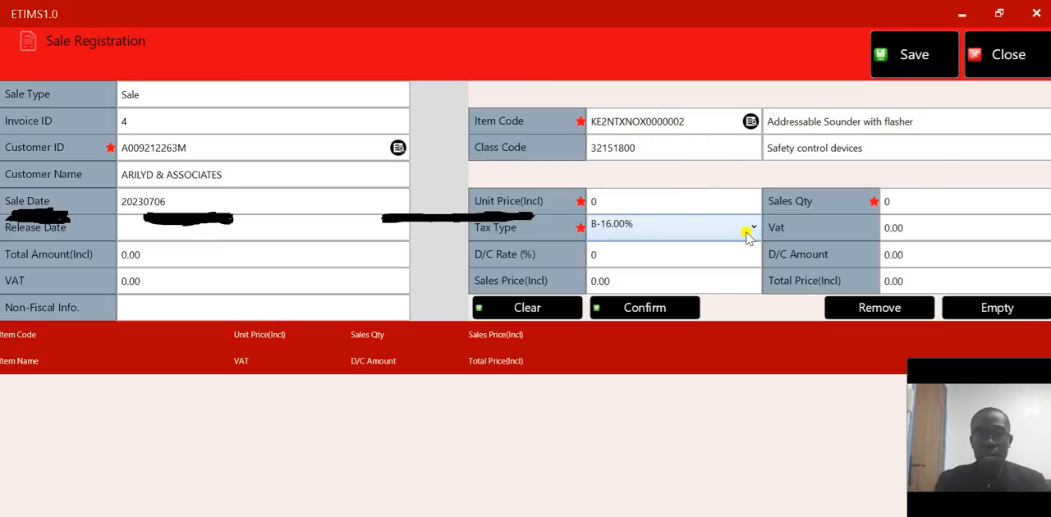
# - Add the sounder to the invoice with unit price 100, sales quantity 1 and tax type B-16.00%
pyautogui.click(639, 203)
pyautogui.press('BackSpace')
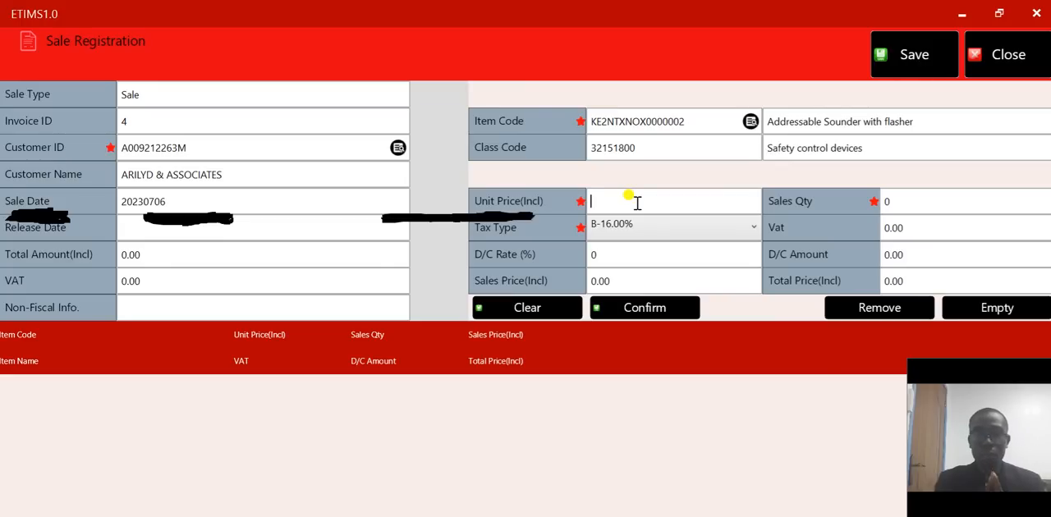
pyautogui.write('100')
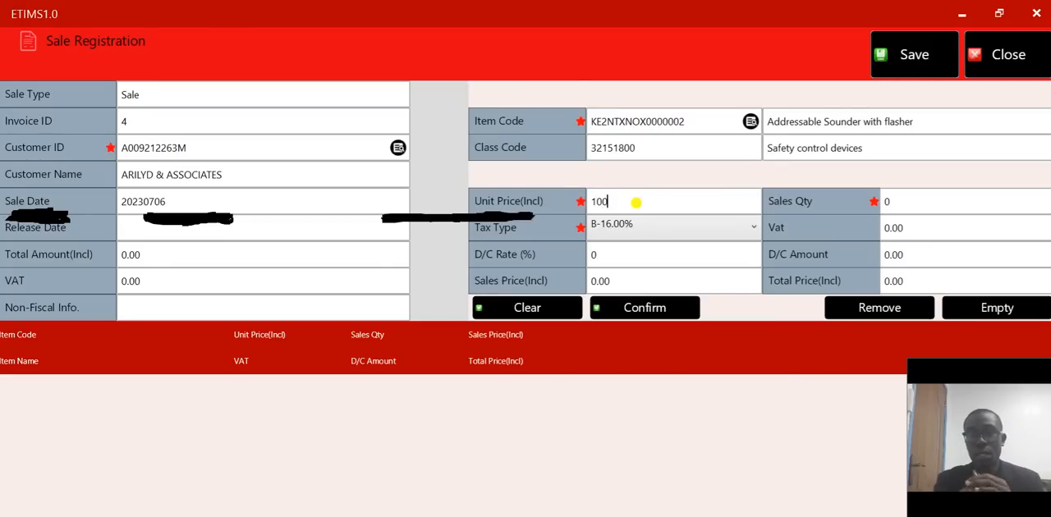
pyautogui.click(911, 199)
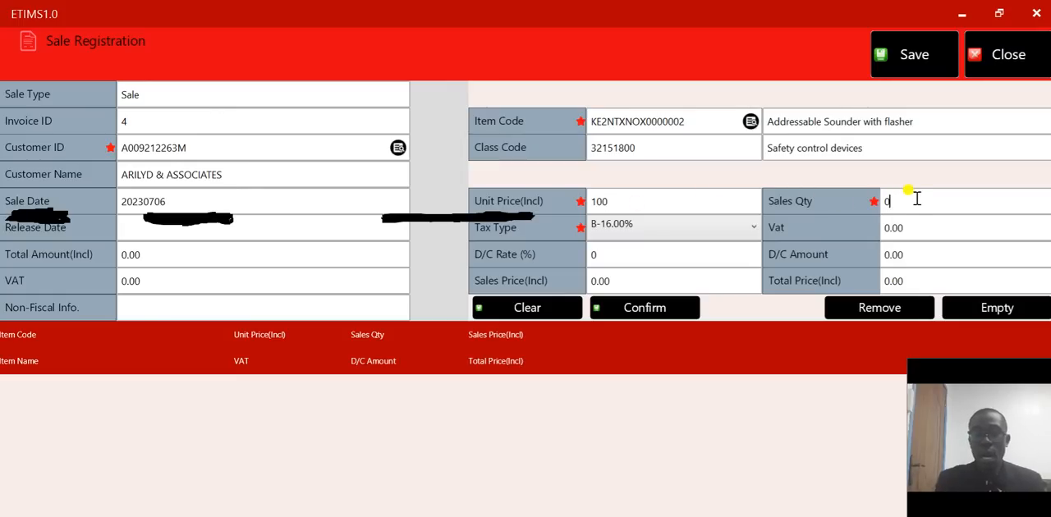
pyautogui.press('BackSpace')
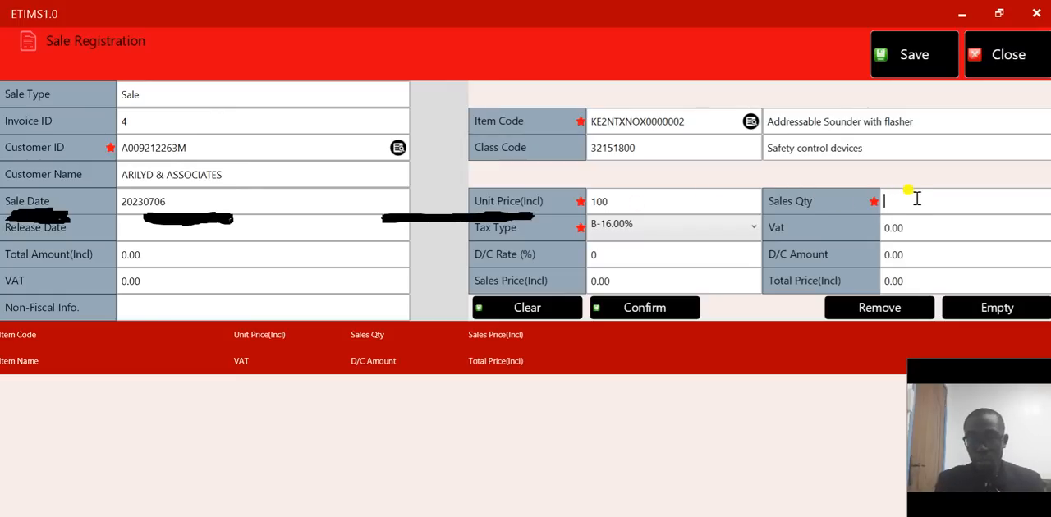
pyautogui.write('1')
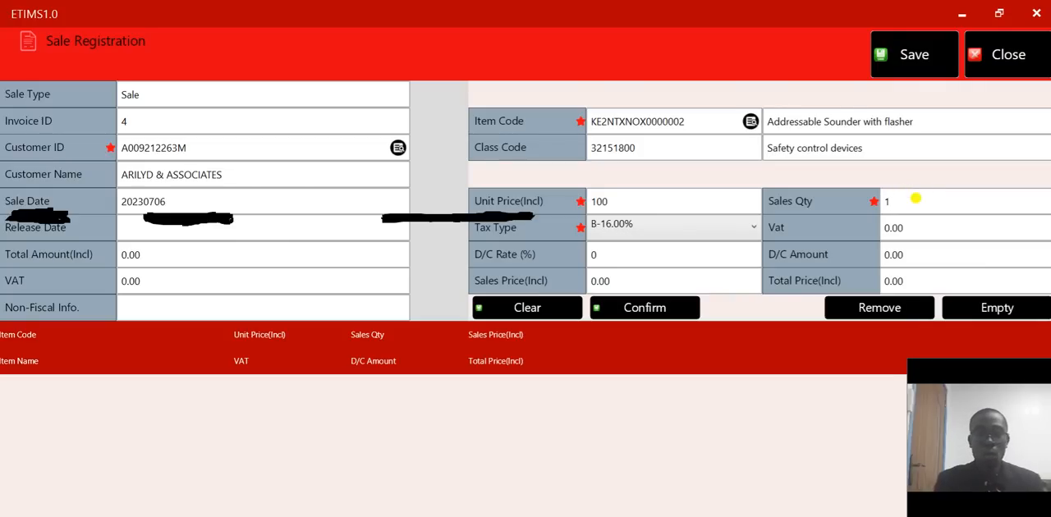
pyautogui.click(749, 231)
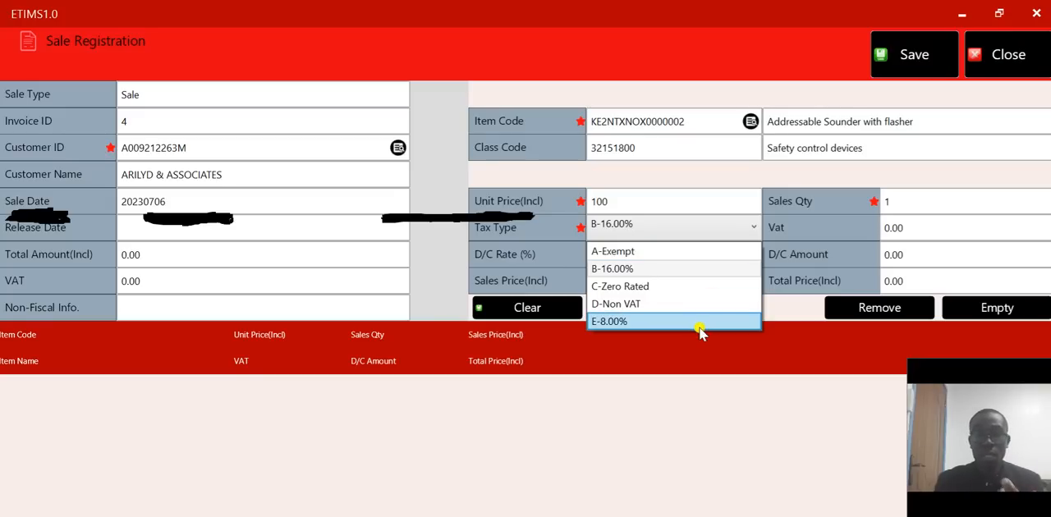
pyautogui.click(678, 271)
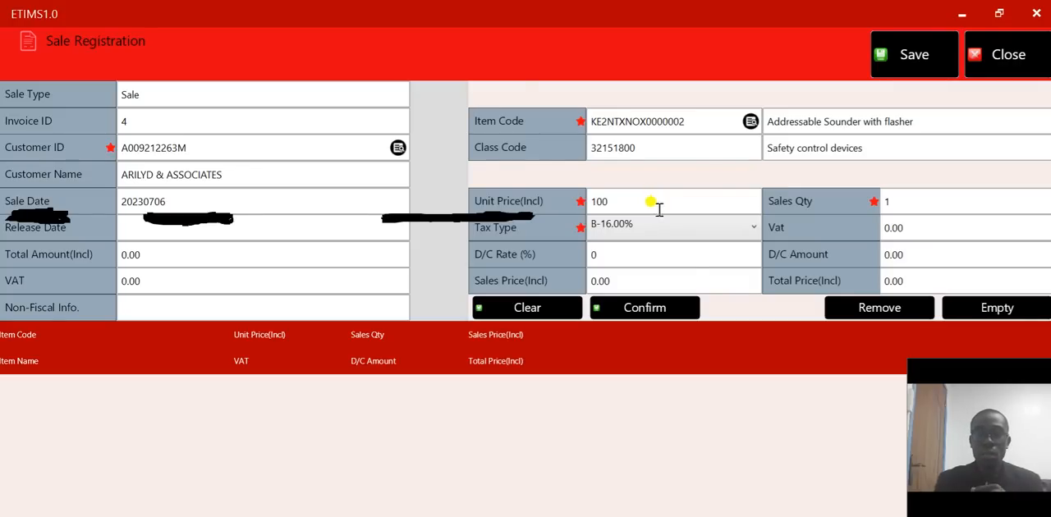
pyautogui.click(669, 312)
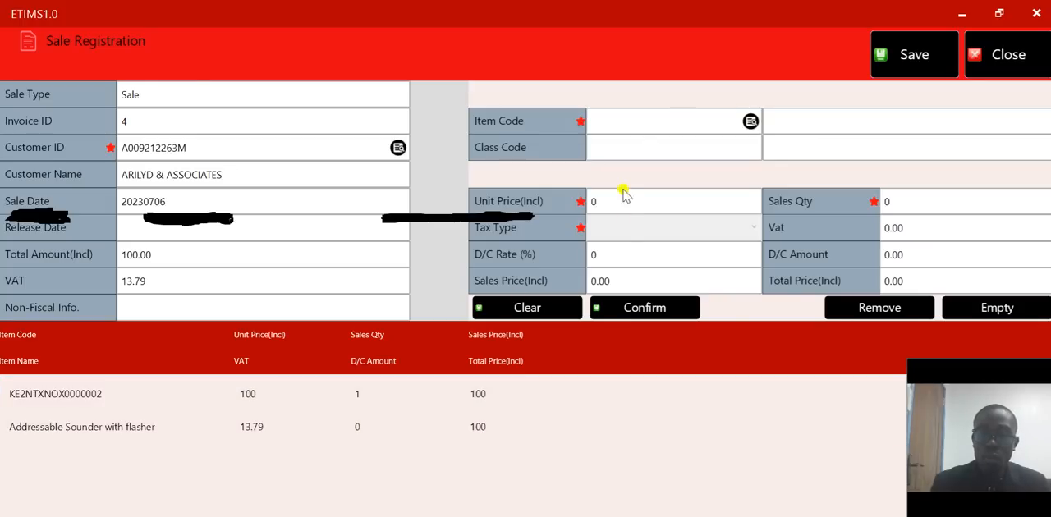
# - Choose Addressable Smoke detector from the item list as the invoice's second item
pyautogui.click(749, 121)
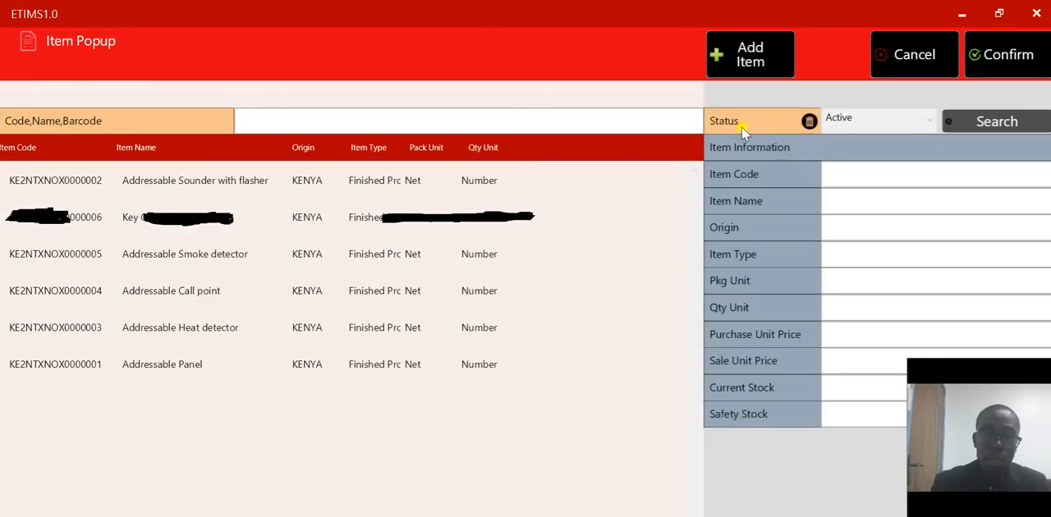
pyautogui.click(300, 258)
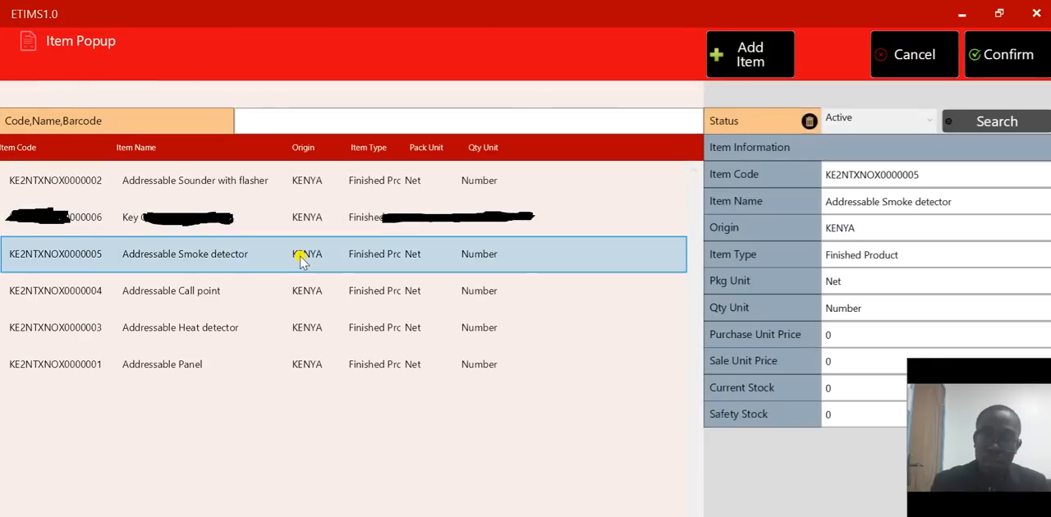
pyautogui.click(1008, 56)
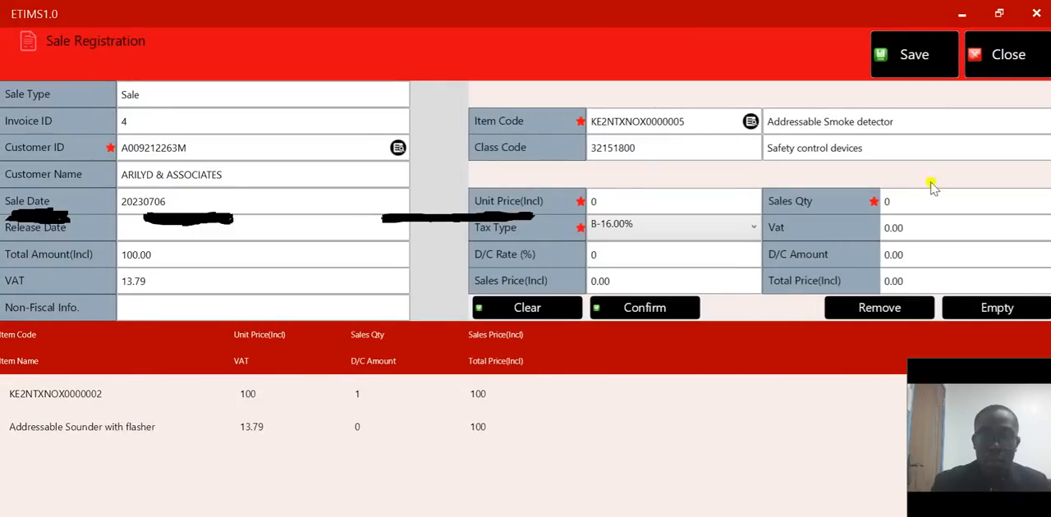
# - Add the smoke detector to the invoice with unit price 116 and sales quantity 1, keeping tax type B-16.00%
pyautogui.click(687, 197)
pyautogui.press('BackSpace')
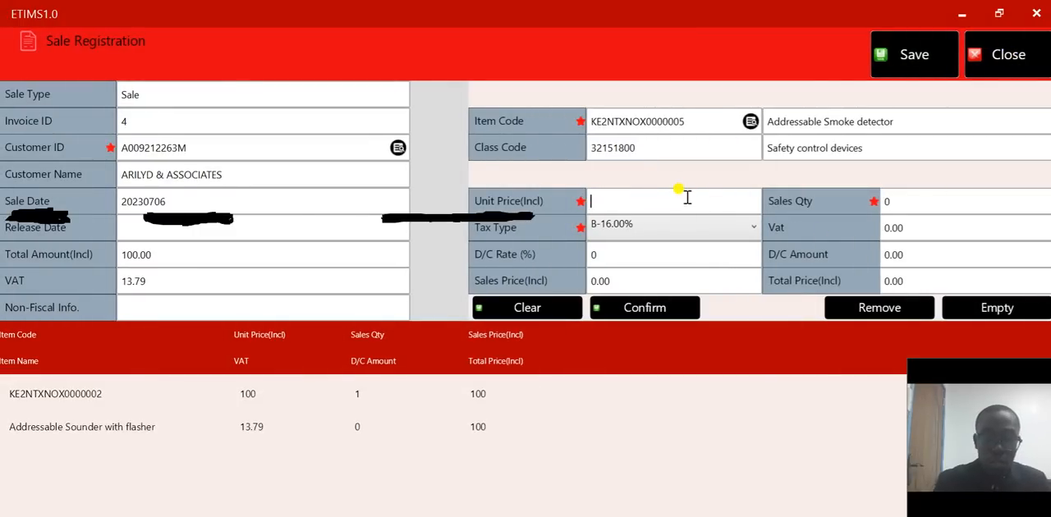
pyautogui.write('11')
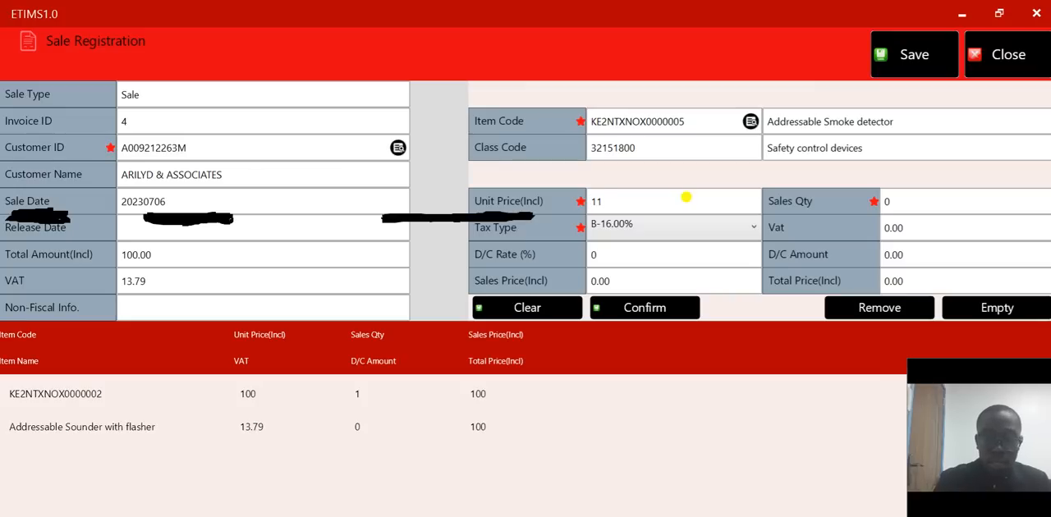
pyautogui.write('6')
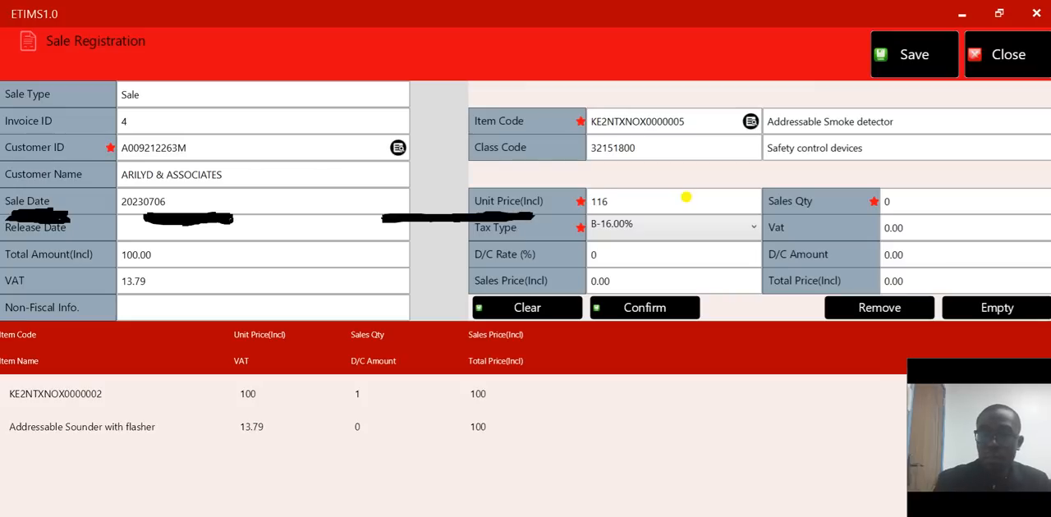
pyautogui.click(961, 201)
pyautogui.press('BackSpace')
pyautogui.write('1')
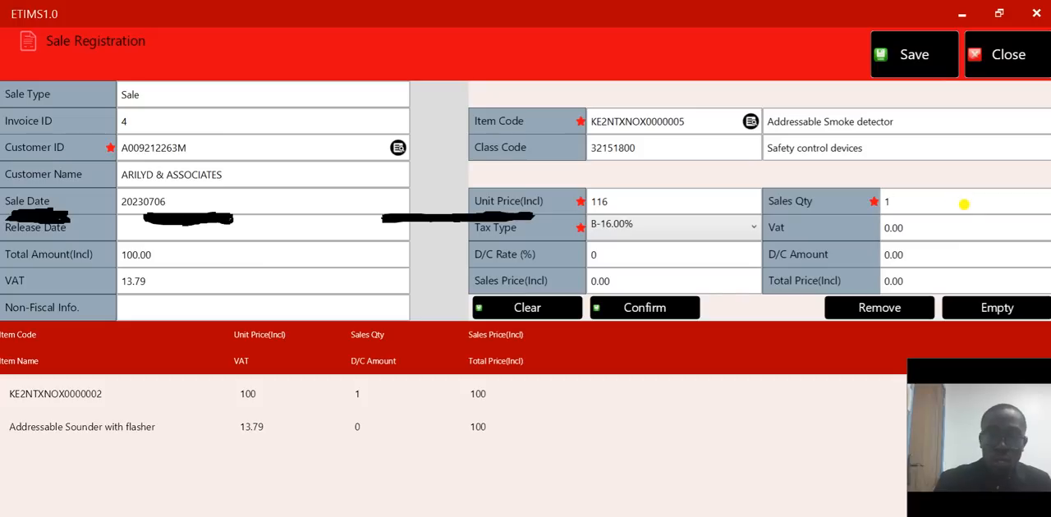
pyautogui.click(654, 310)
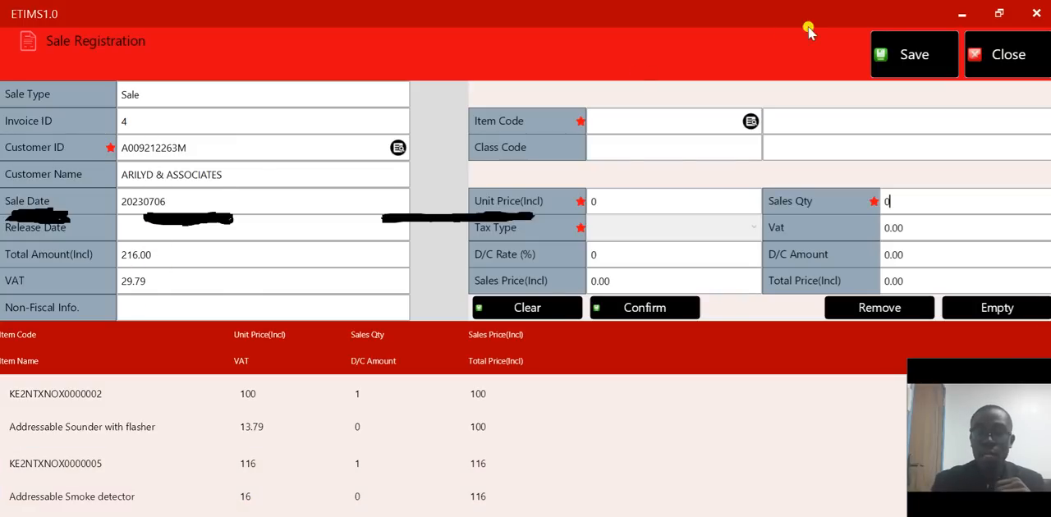
# - Save the completed sales invoice and return to the main screen
pyautogui.click(891, 56)
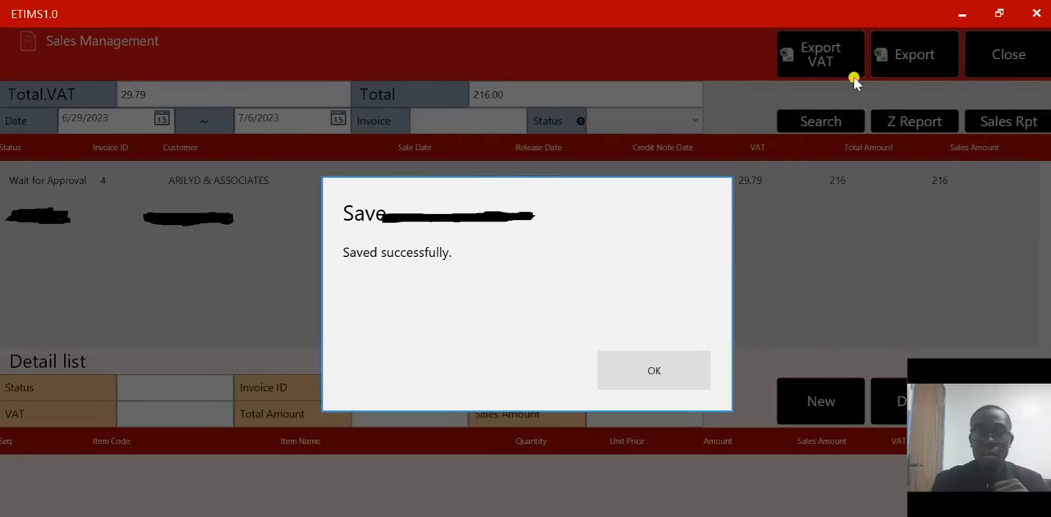
pyautogui.click(637, 369)
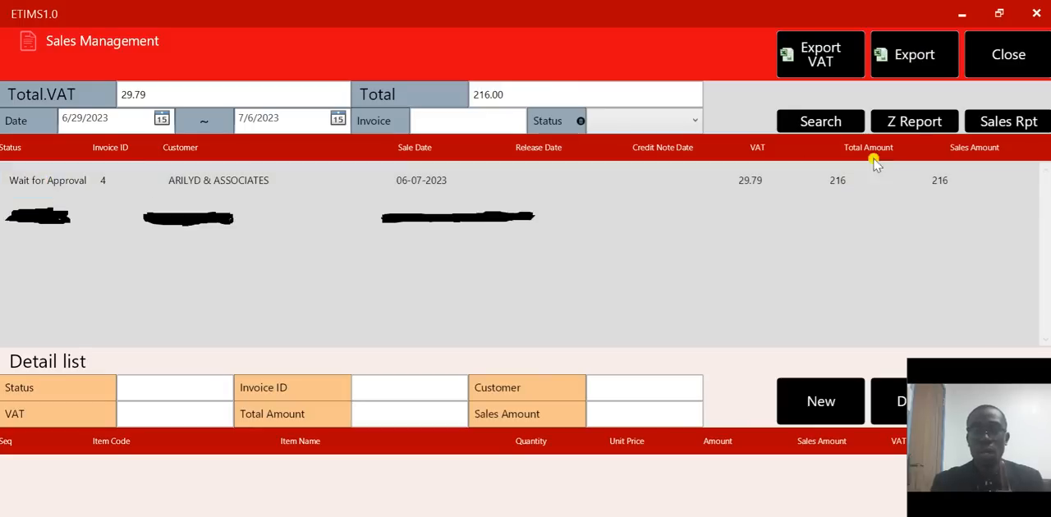
pyautogui.click(1036, 56)
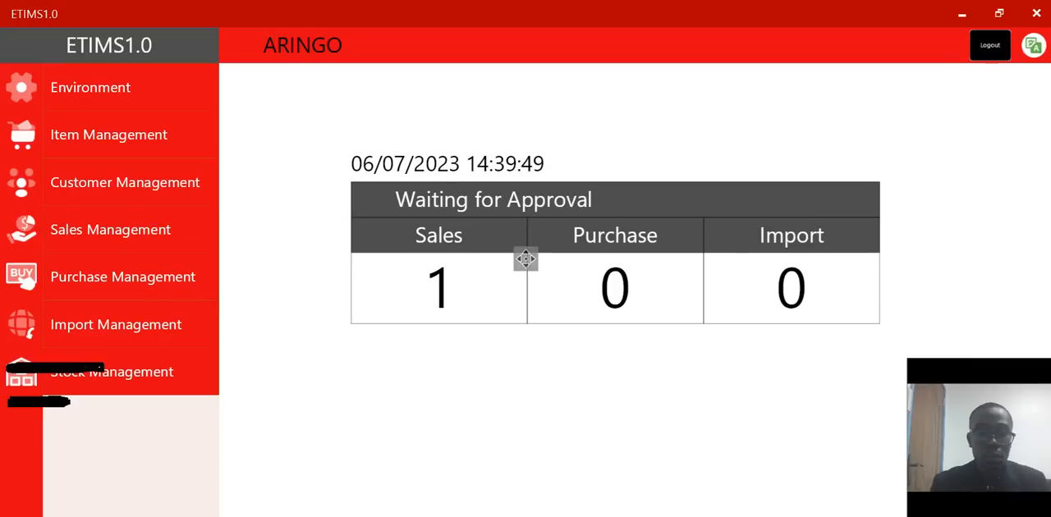
# - Examine the user roles available in User Management, then go back to the main screen without changing anything
pyautogui.click(105, 90)
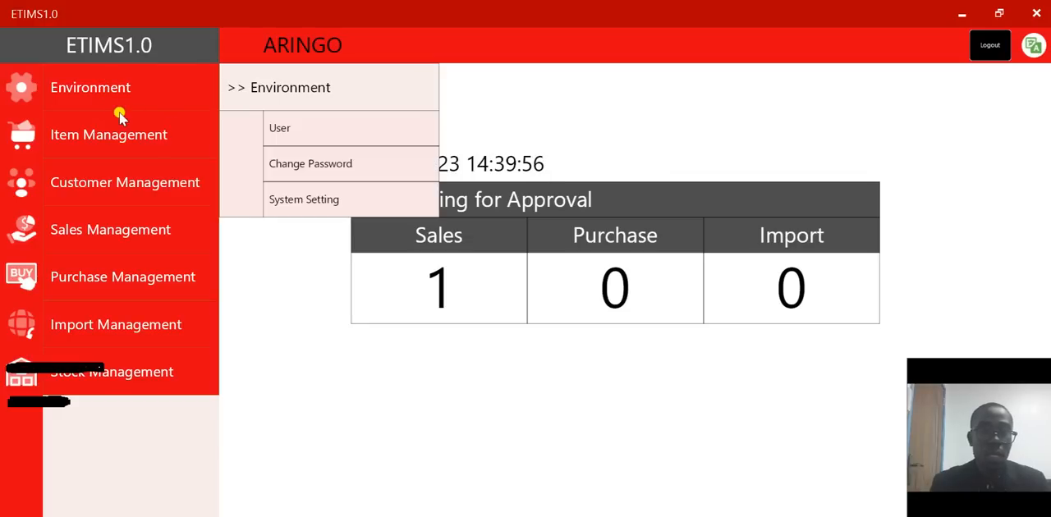
pyautogui.click(279, 132)
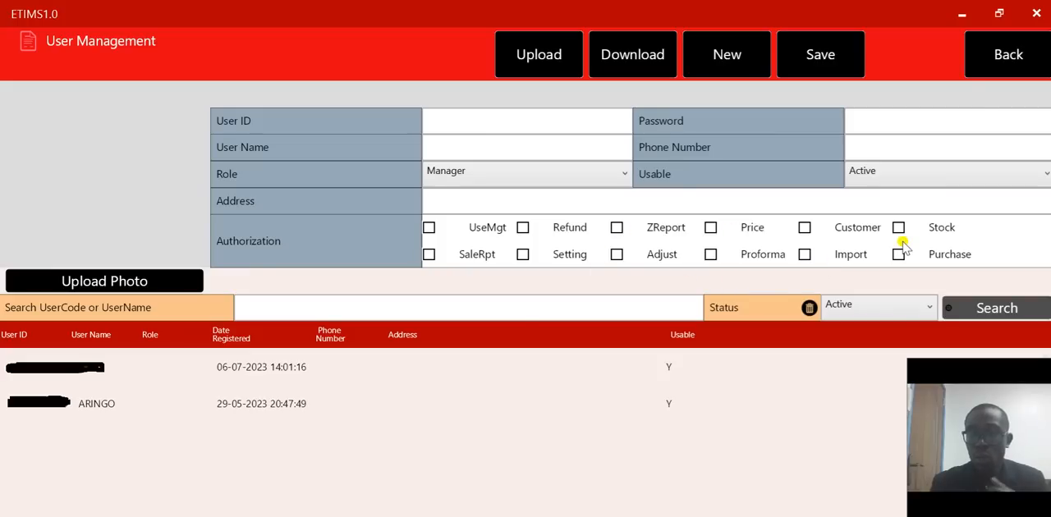
pyautogui.click(626, 171)
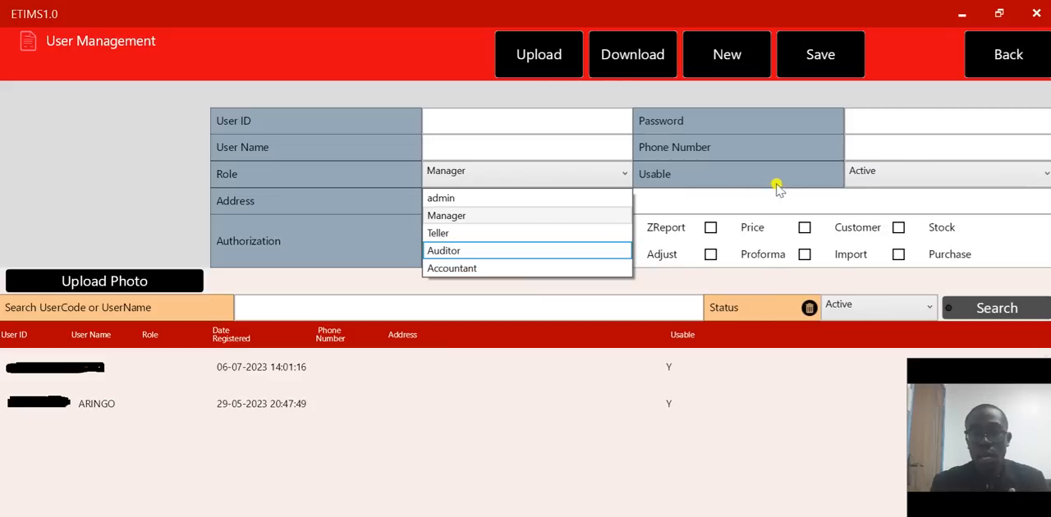
pyautogui.click(887, 121)
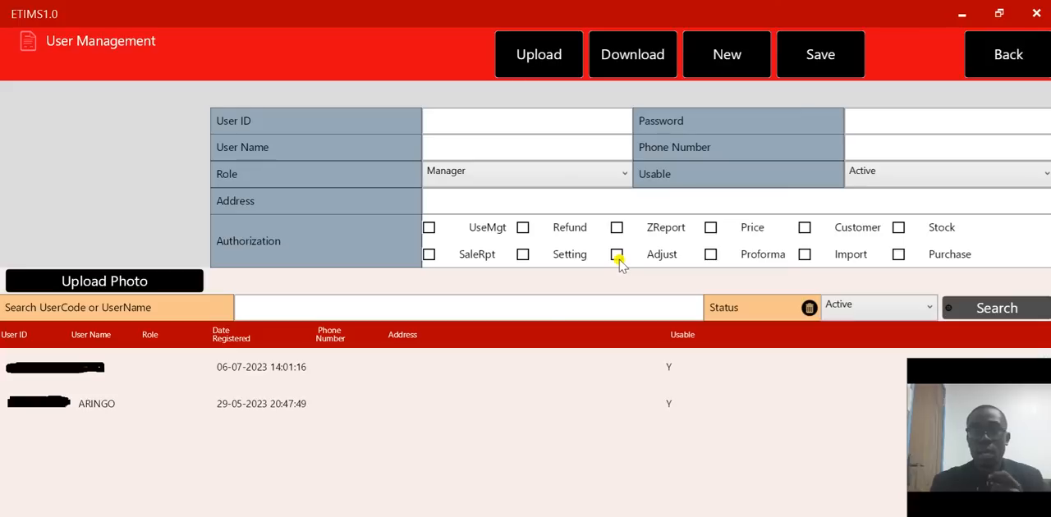
pyautogui.click(979, 68)
pyautogui.click(543, 363)
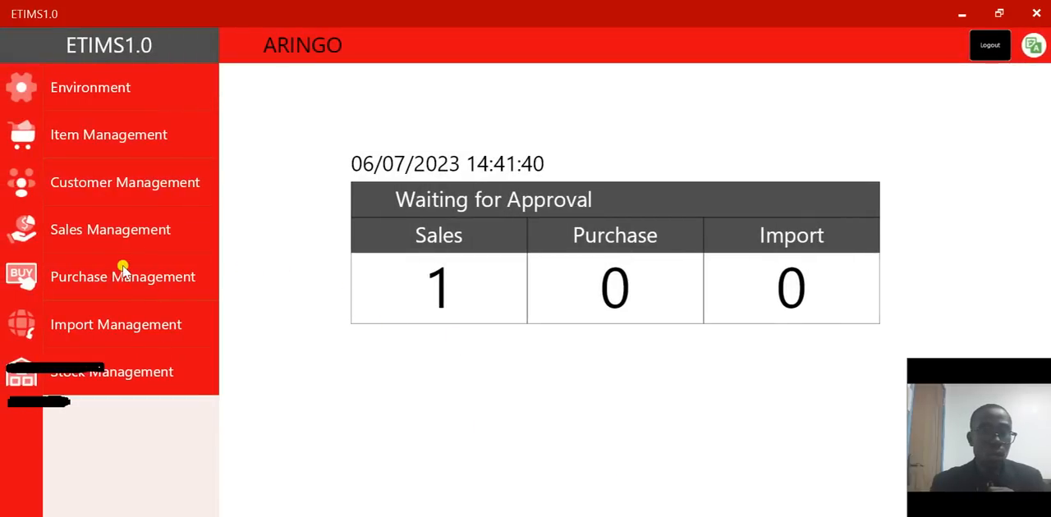
# - Show the item list of the ARILYD & ASSOCIATES invoice in Sales Management
pyautogui.click(129, 239)
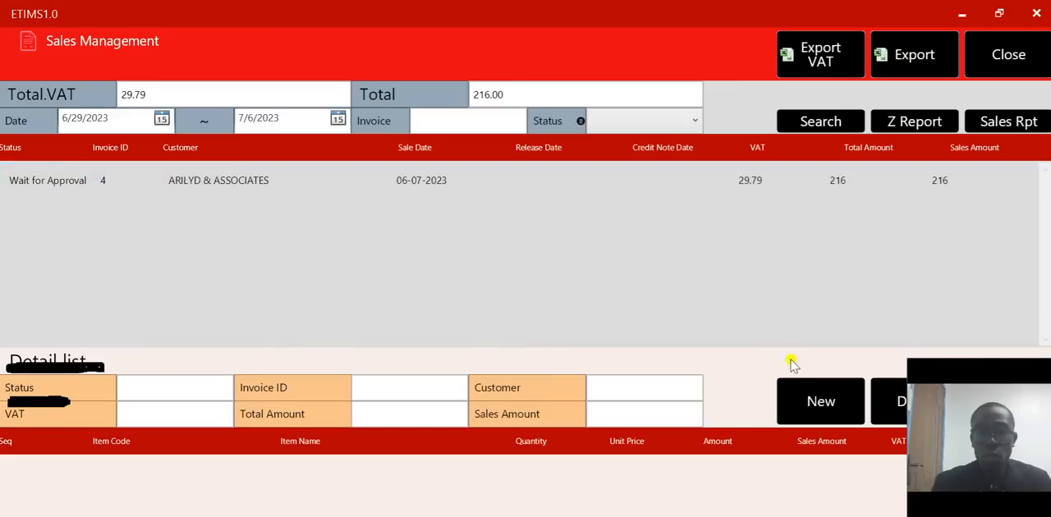
pyautogui.moveTo(994, 375); pyautogui.dragTo(994, 221)
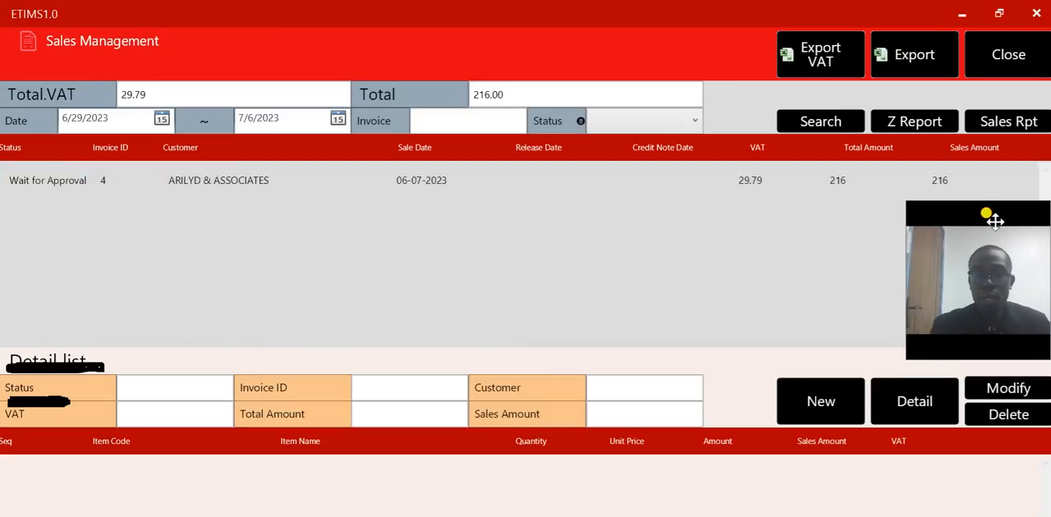
pyautogui.click(188, 188)
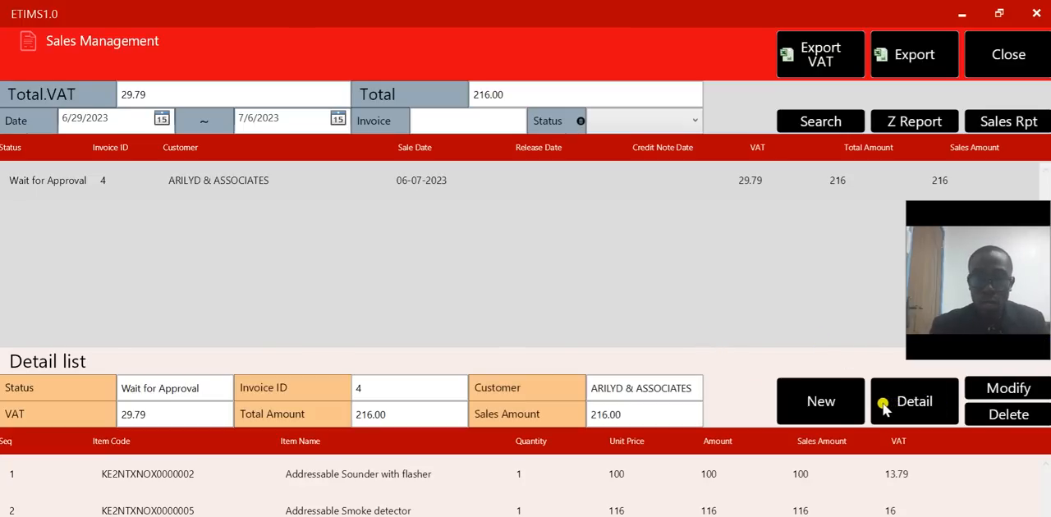
pyautogui.click(1005, 485)
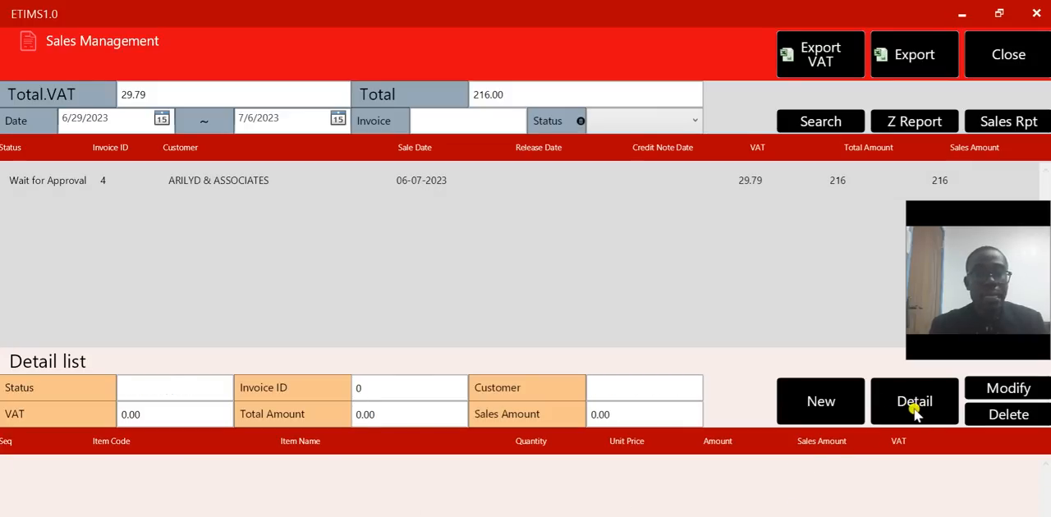
# - Examine the full sale details of the ARILYD & ASSOCIATES invoice, close them without approving and return to the main screen
pyautogui.click(910, 410)
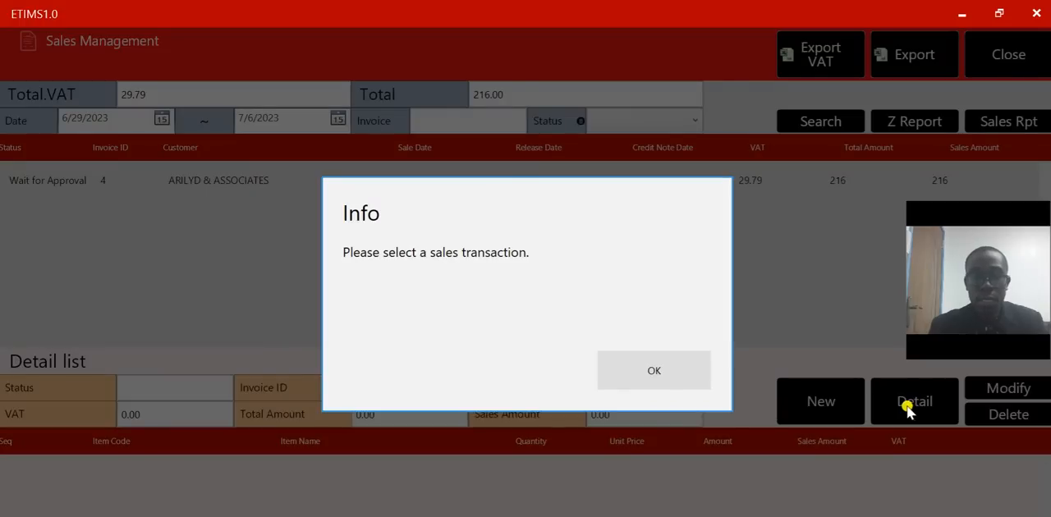
pyautogui.click(688, 379)
pyautogui.click(392, 185)
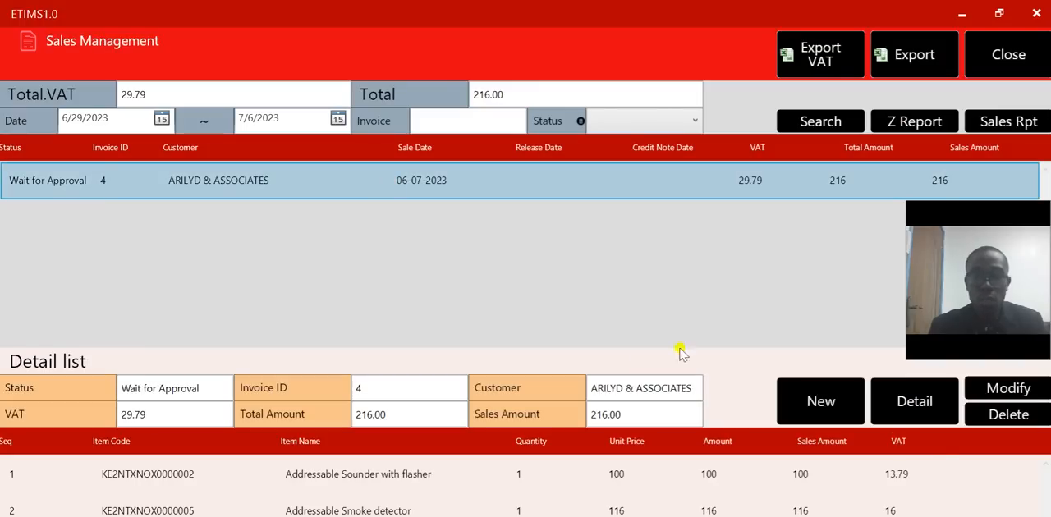
pyautogui.click(910, 410)
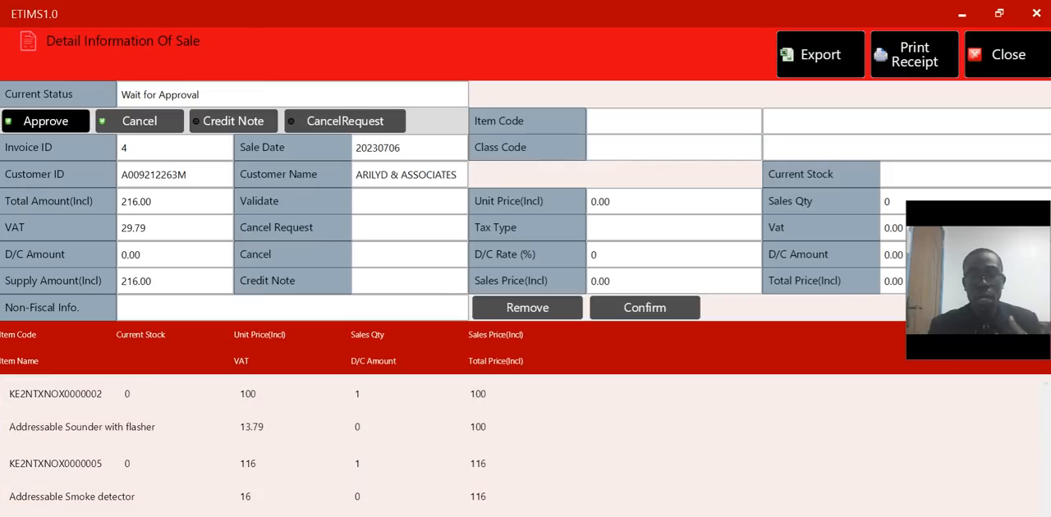
pyautogui.click(1026, 54)
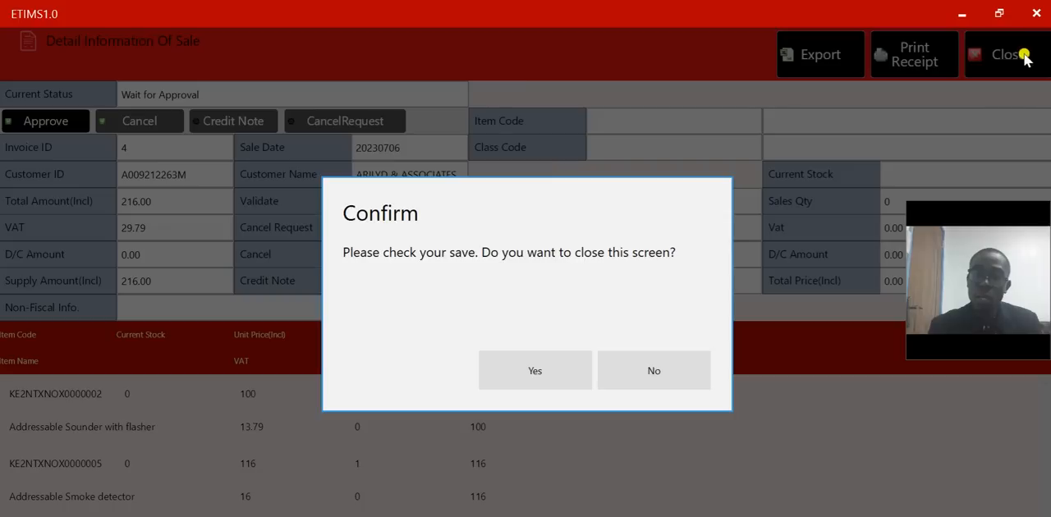
pyautogui.click(492, 375)
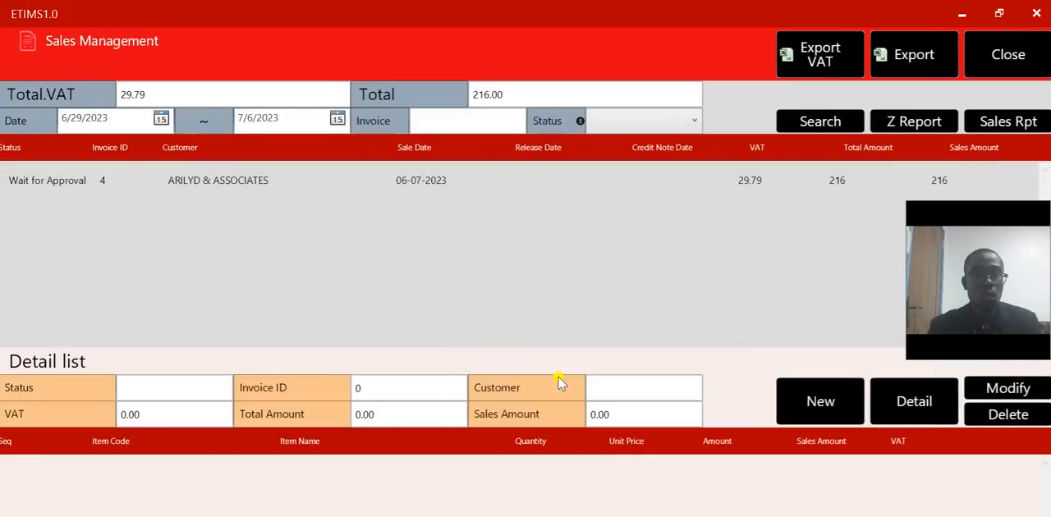
pyautogui.click(991, 59)
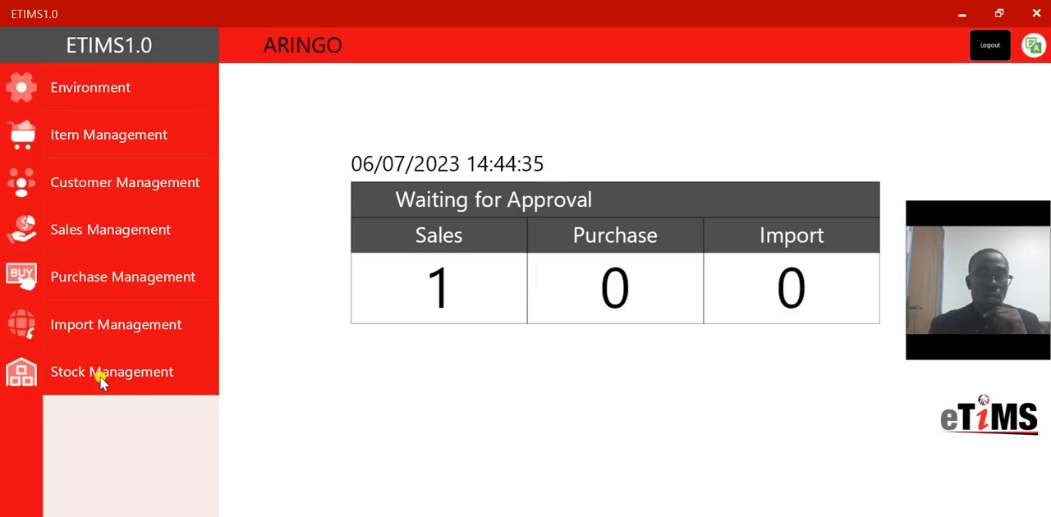
# - Open the stock adjustment form for Addressable Smoke detector from Opening/Closing Stock
pyautogui.click(101, 382)
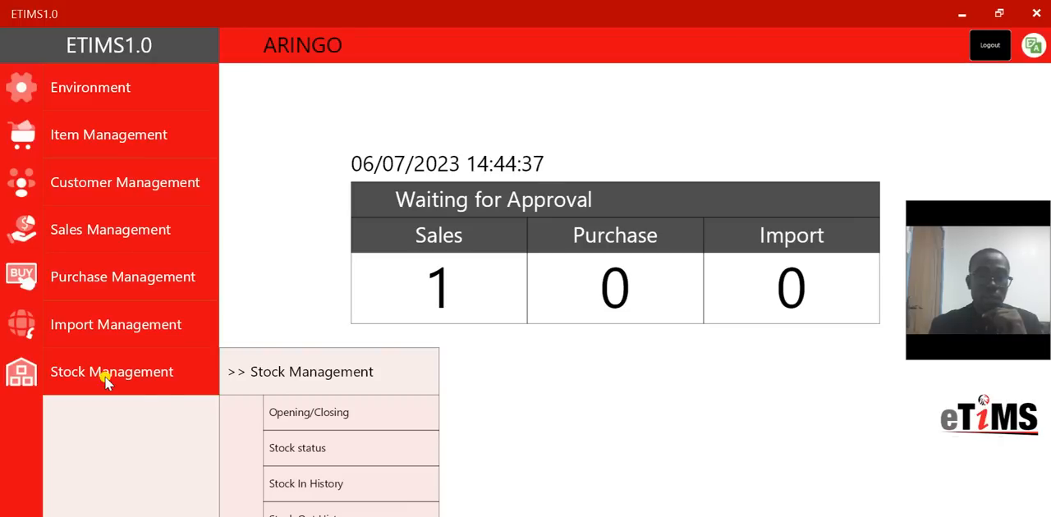
pyautogui.click(279, 417)
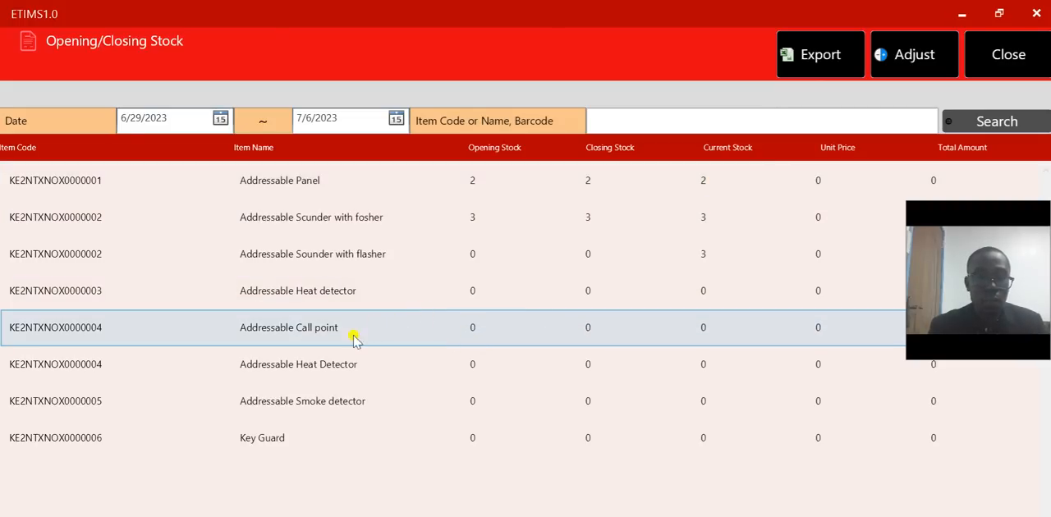
pyautogui.click(350, 398)
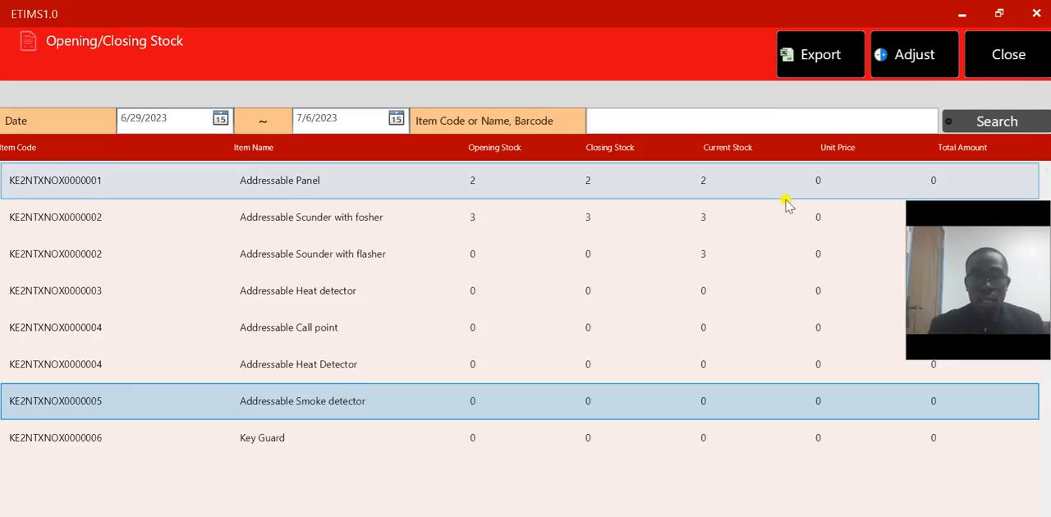
pyautogui.click(903, 67)
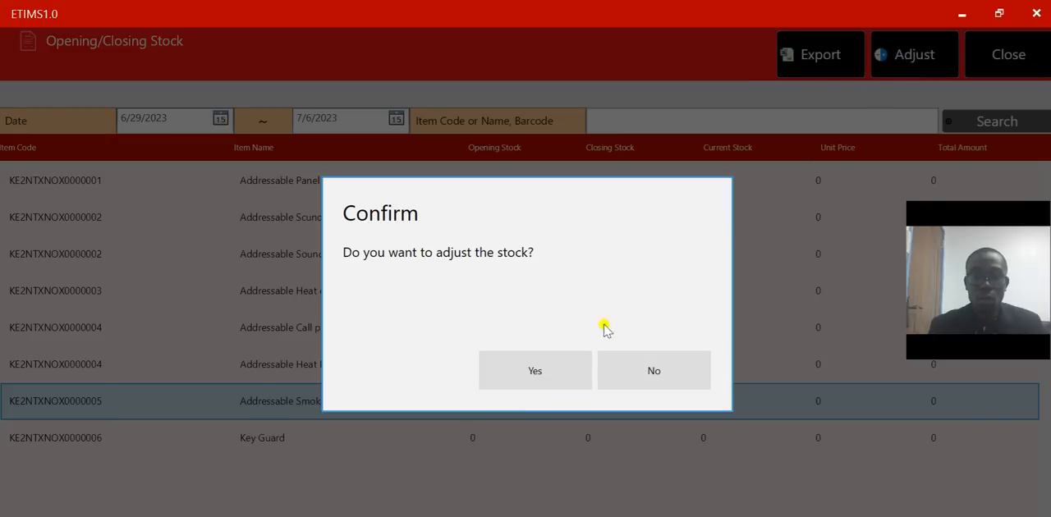
pyautogui.click(544, 381)
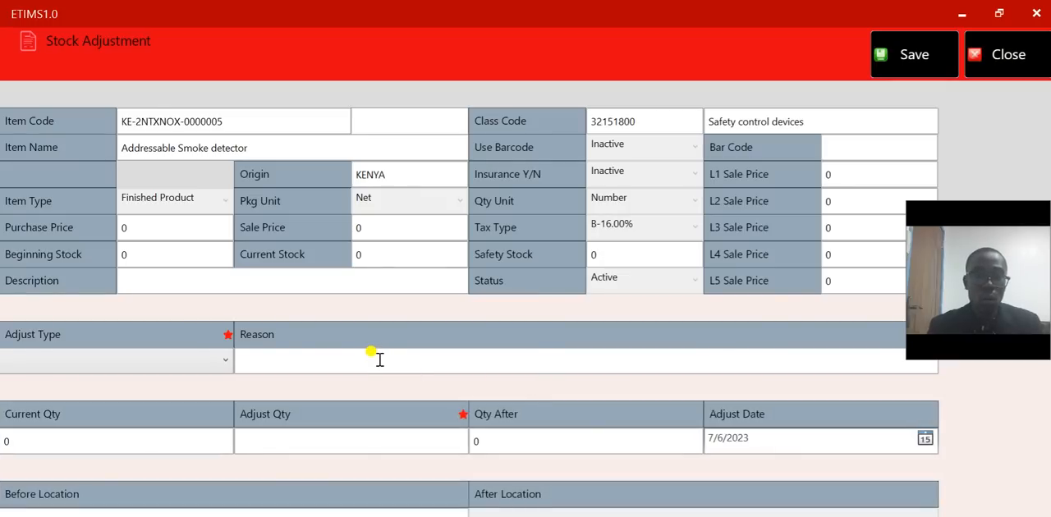
# - Examine the adjustment types offered for the smoke detector and close the form without saving
pyautogui.click(216, 361)
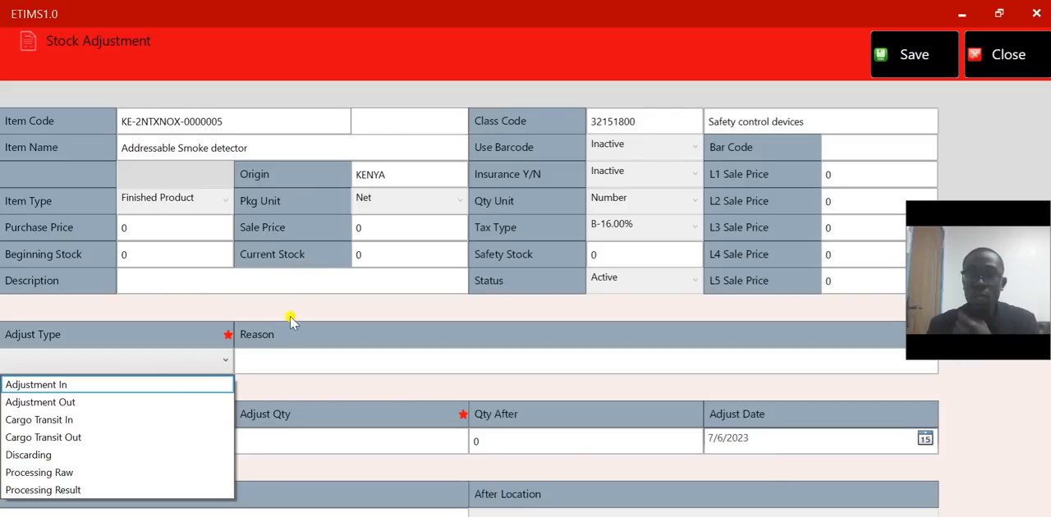
pyautogui.click(996, 64)
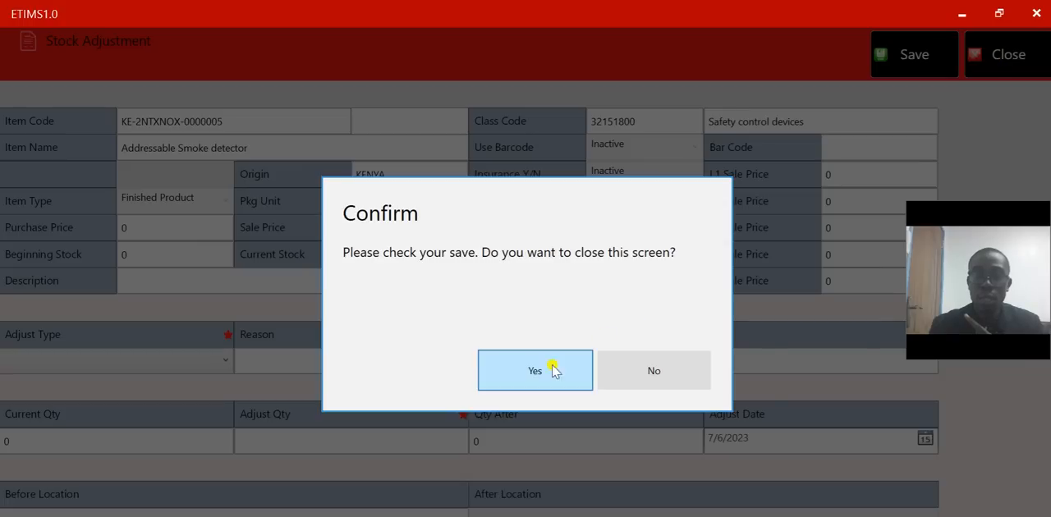
pyautogui.click(535, 371)
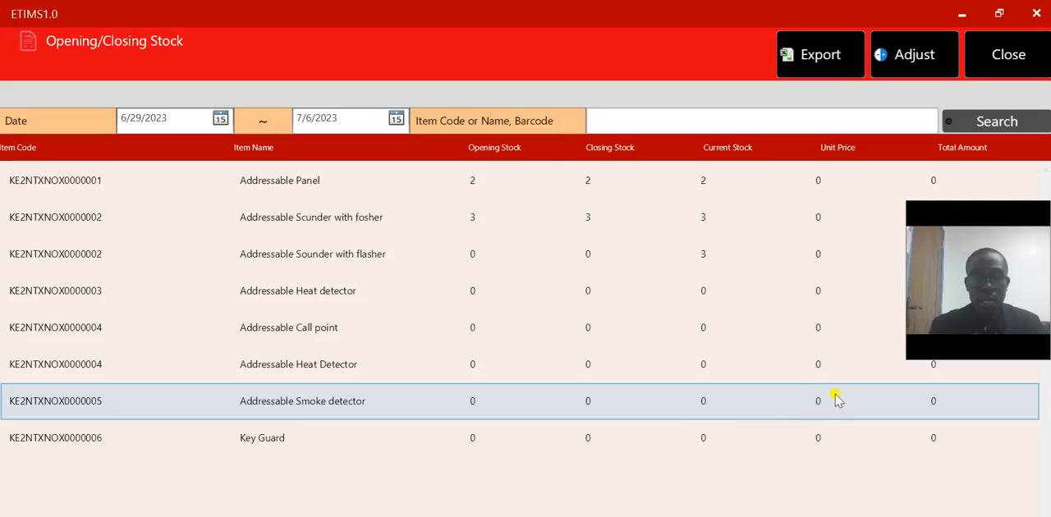
# - Open the stock adjustment for Addressable Smoke detector with adjust type Adjustment In and the reason "For sales purposes"
pyautogui.click(923, 51)
pyautogui.click(497, 384)
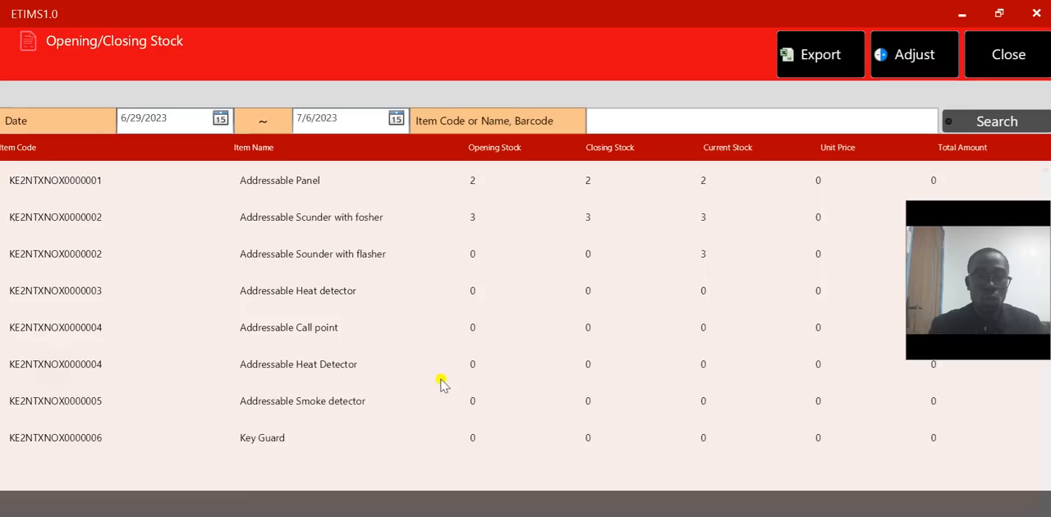
pyautogui.click(209, 363)
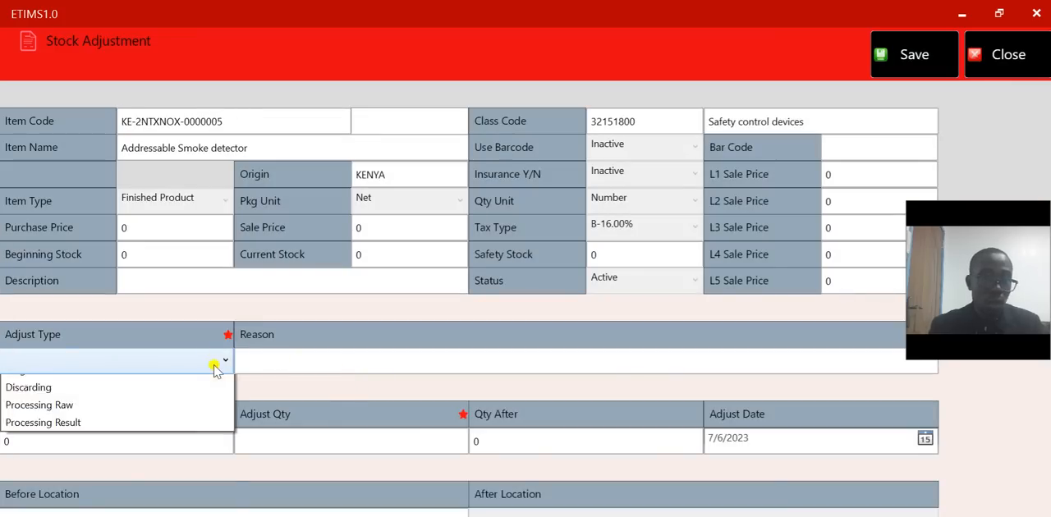
pyautogui.click(189, 386)
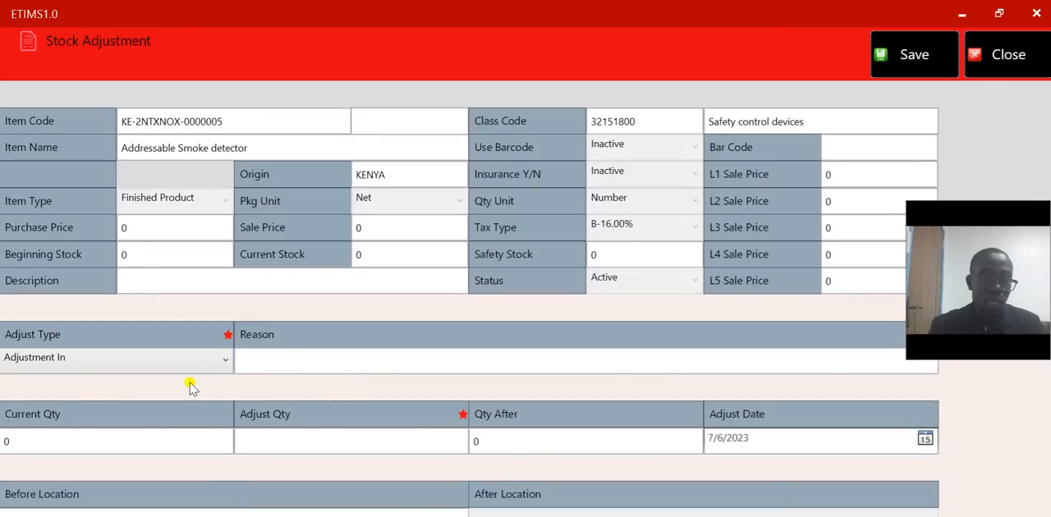
pyautogui.click(316, 364)
pyautogui.write('For sales purposes')
# - Set the smoke detector's adjust quantity to 1 and save the stock adjustment
pyautogui.click(284, 439)
pyautogui.write('1')
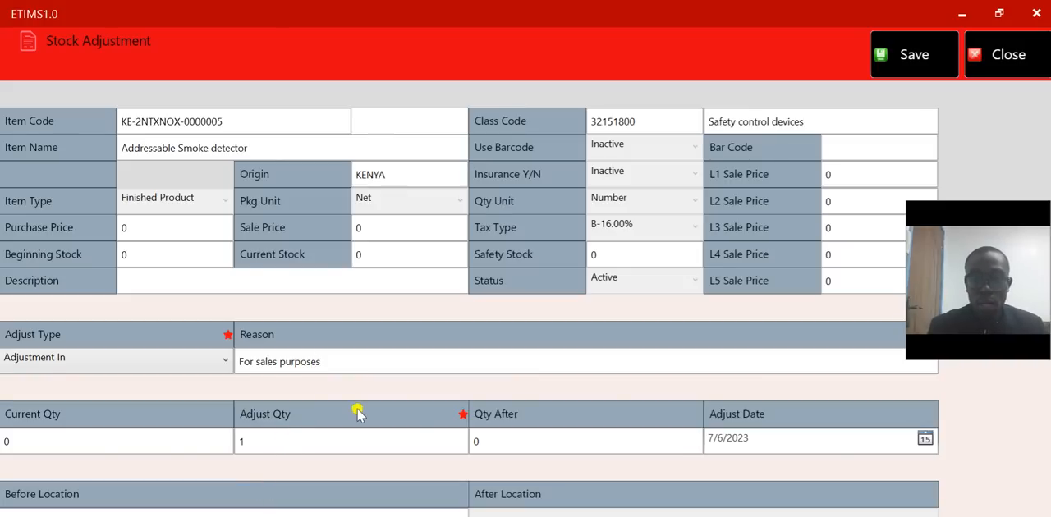
pyautogui.click(915, 55)
pyautogui.click(647, 369)
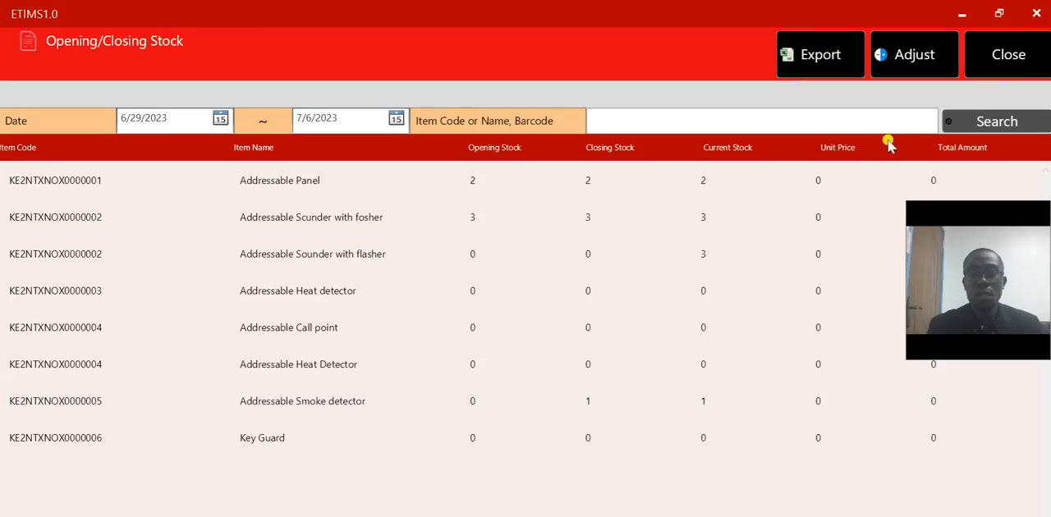
# - Open the sale details of the ARILYD & ASSOCIATES invoice from Sales Management and check the current stock of its two items
pyautogui.click(1016, 63)
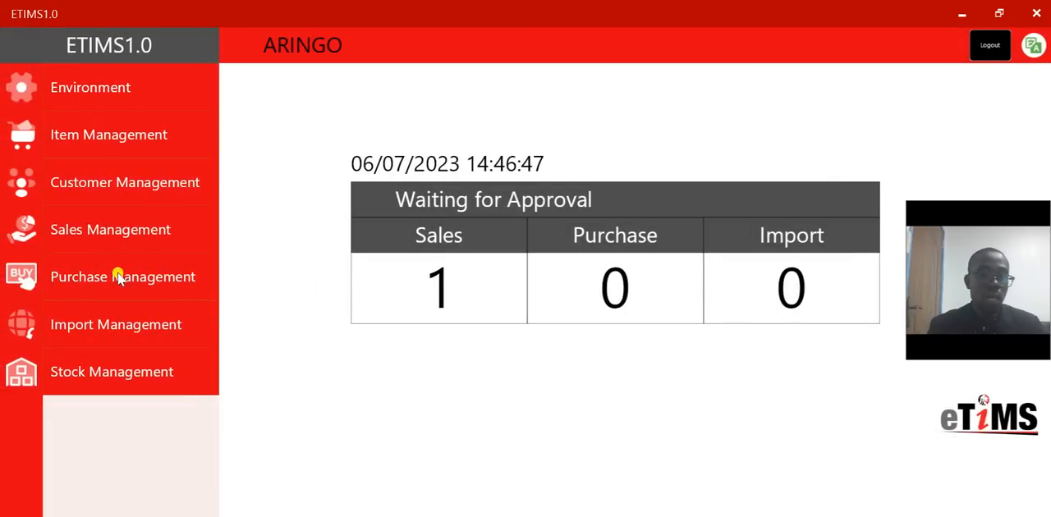
pyautogui.click(123, 232)
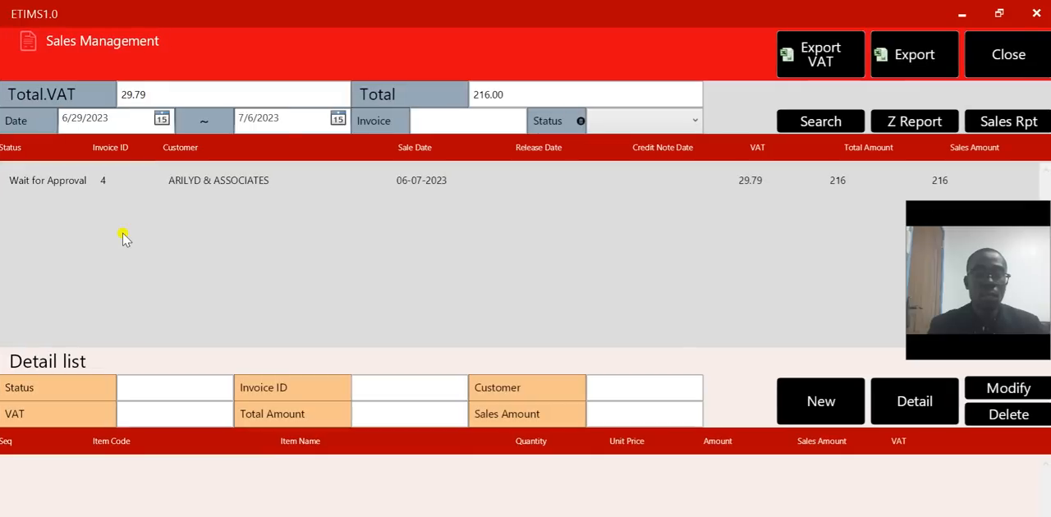
pyautogui.click(262, 195)
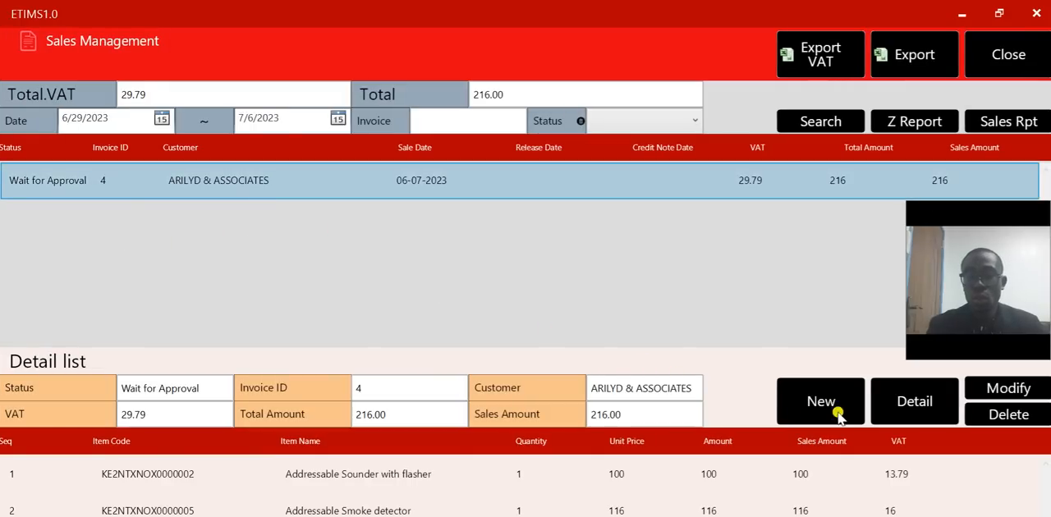
pyautogui.click(896, 413)
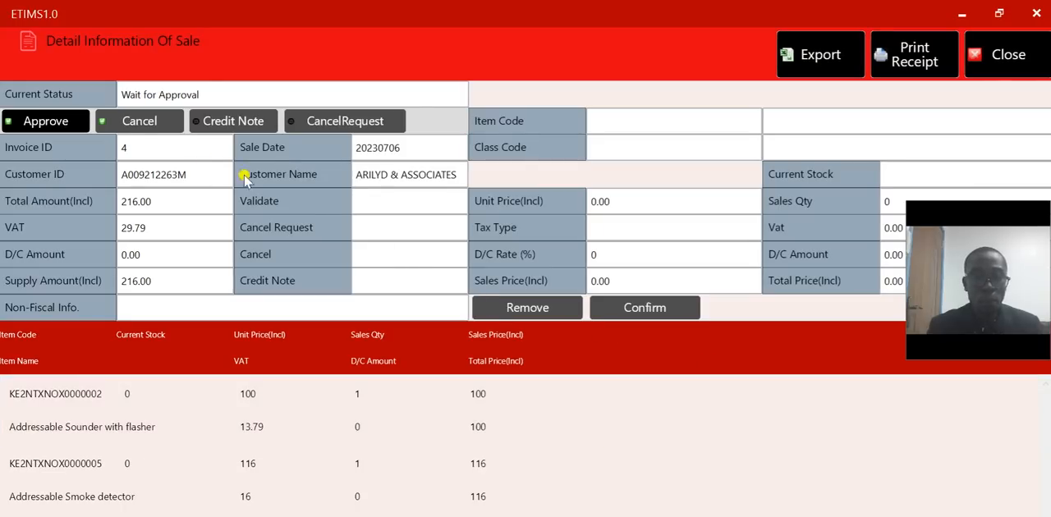
pyautogui.click(273, 409)
pyautogui.click(250, 462)
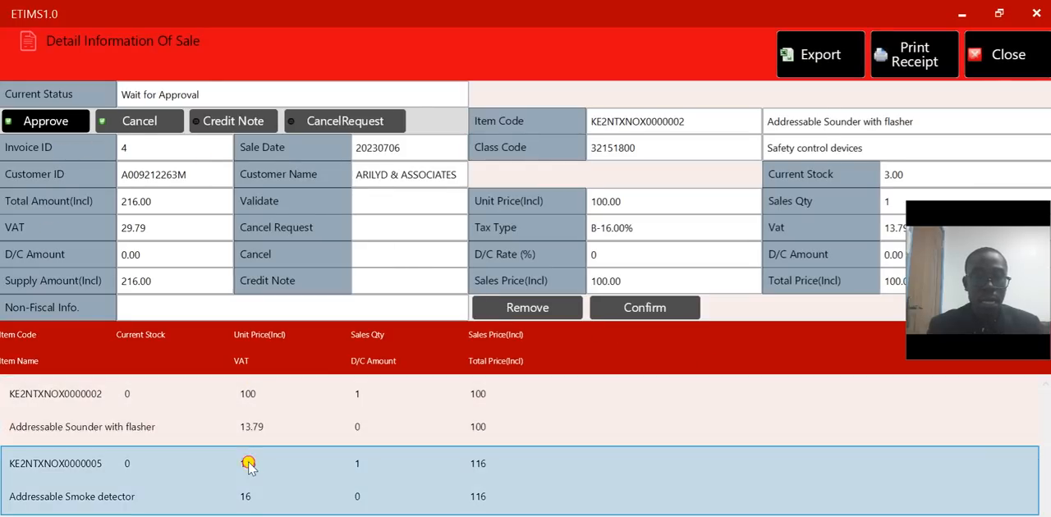
# - Approve the ARILYD & ASSOCIATES invoice with Credit as the payment mode
pyautogui.click(49, 123)
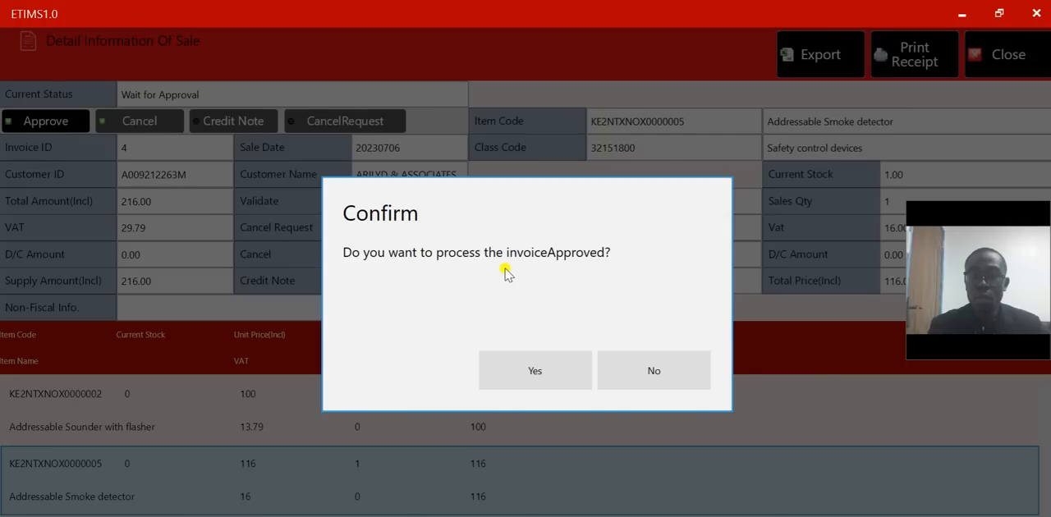
pyautogui.click(539, 371)
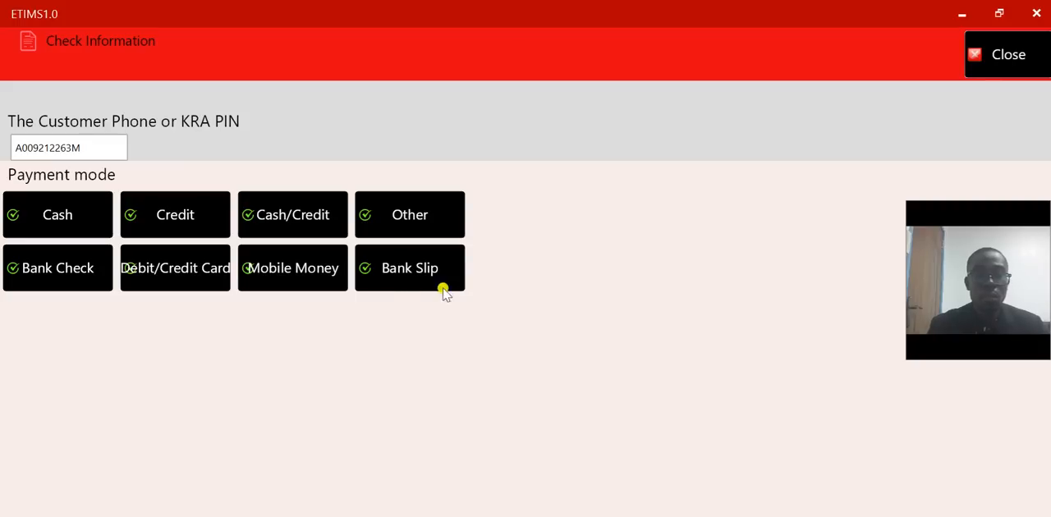
pyautogui.click(178, 218)
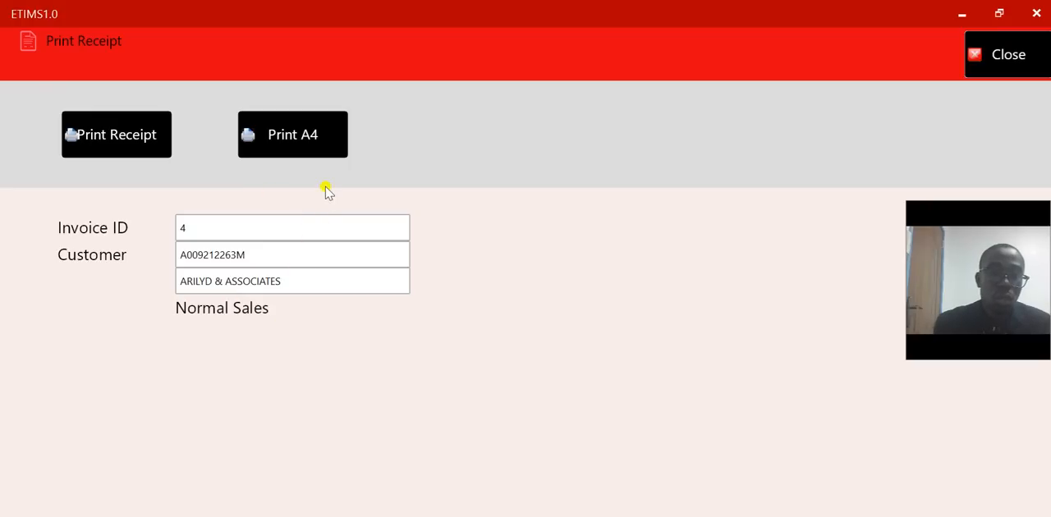
# - Print the approved invoice in A4 format to a file named "SAMPLE E ETIMS" in Documents
pyautogui.click(306, 134)
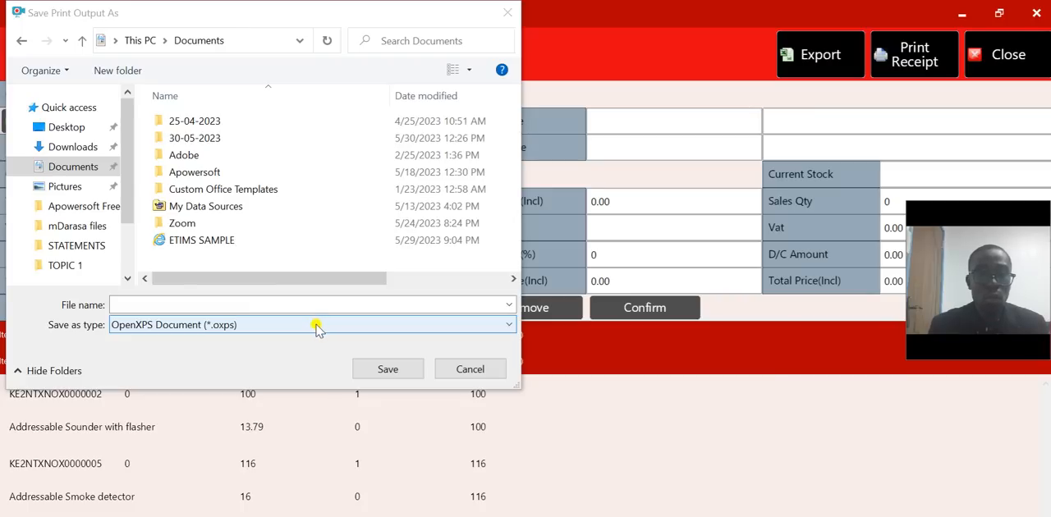
pyautogui.click(257, 305)
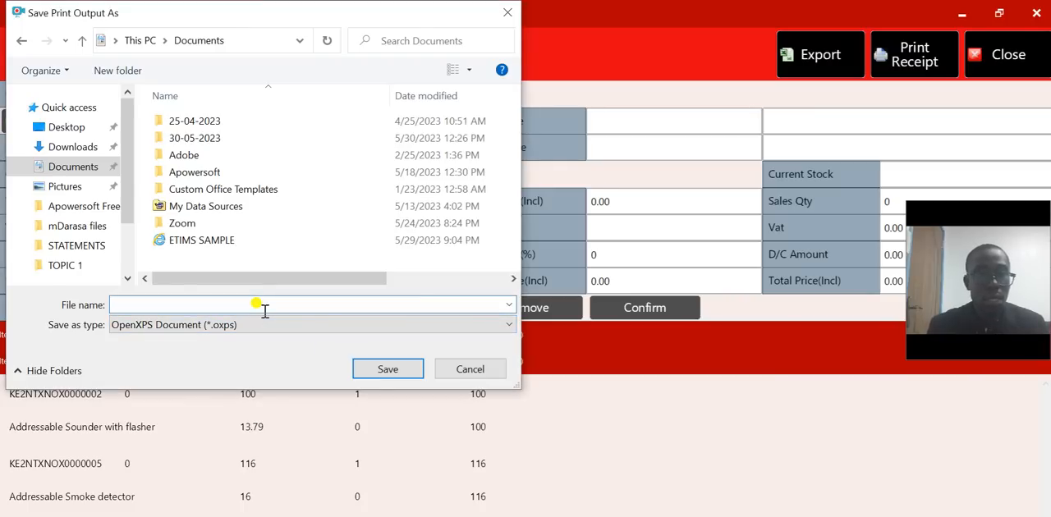
pyautogui.write('SAM')
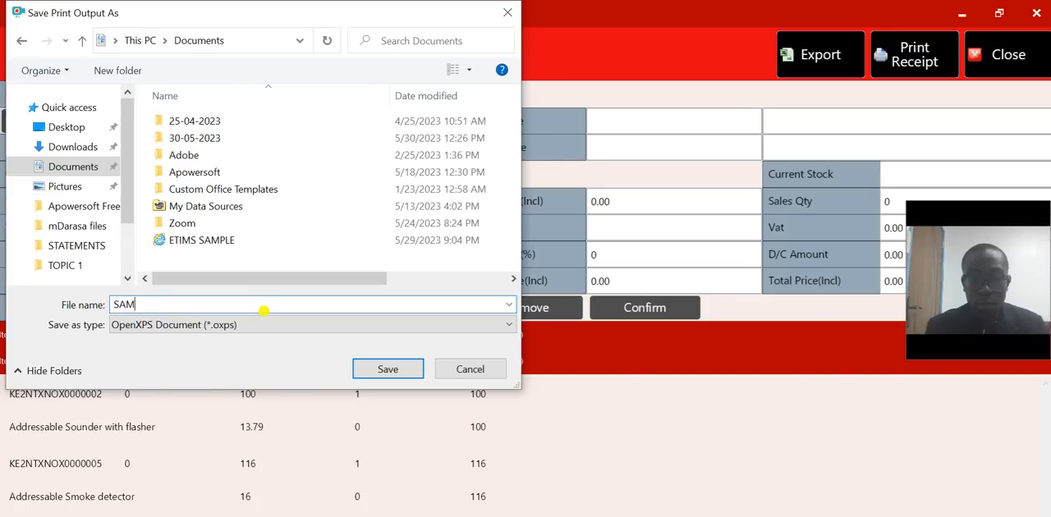
pyautogui.write('PLE E')
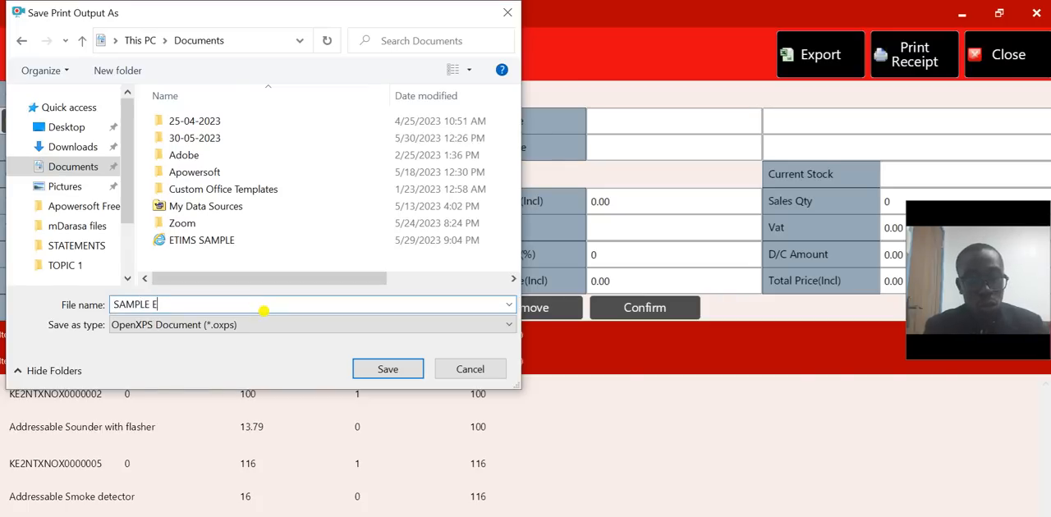
pyautogui.write(' ETIMS')
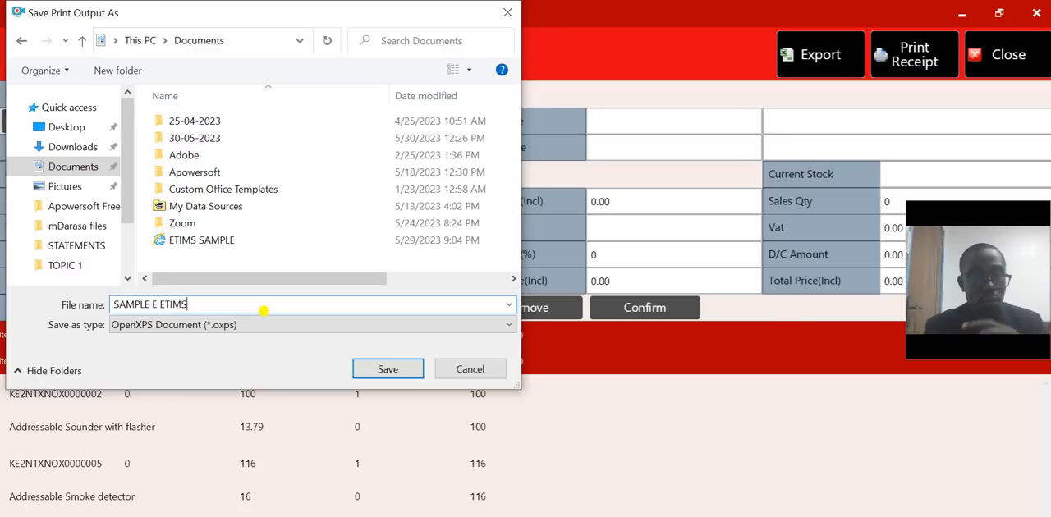
pyautogui.click(379, 371)
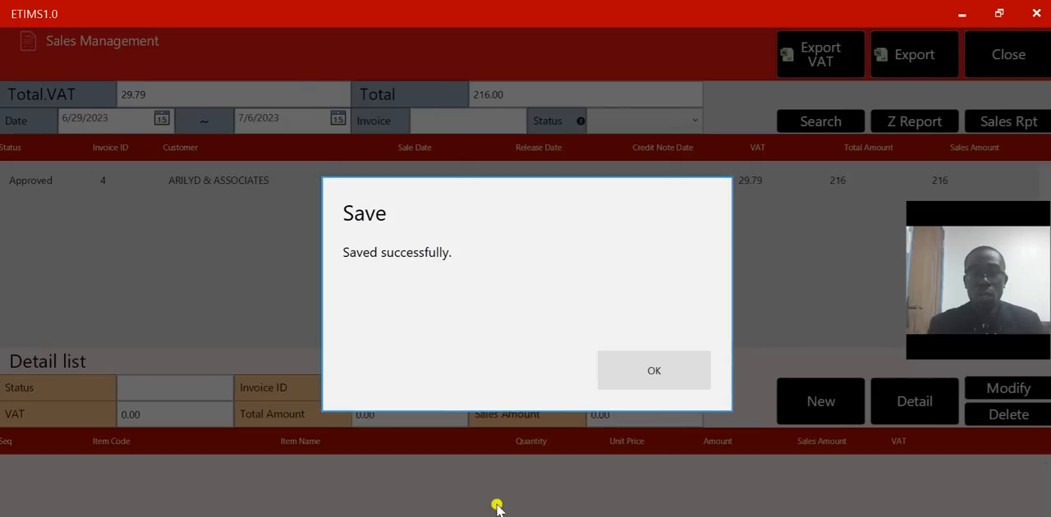
pyautogui.click(649, 376)
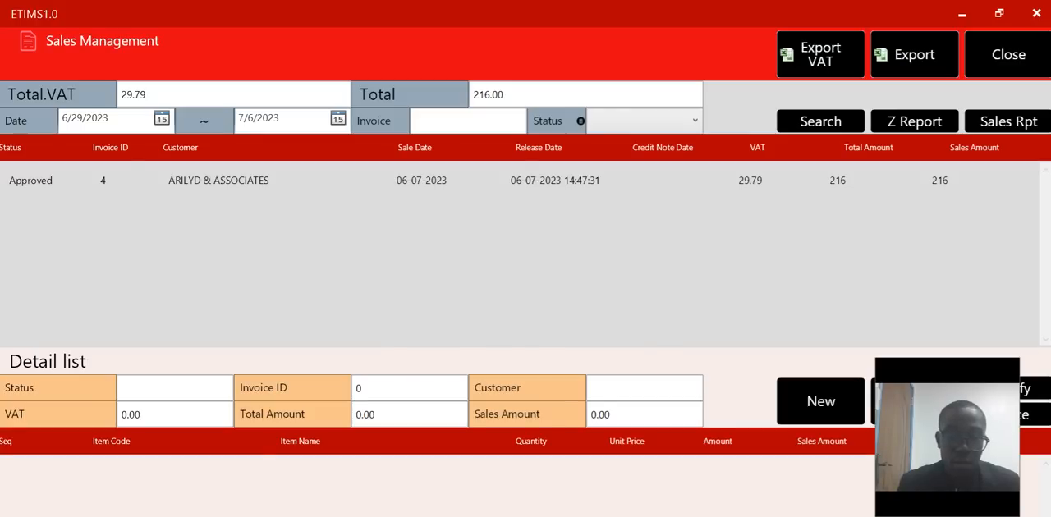
# - Switch to Adobe Acrobat showing SAMPLE E ETIMS.pdf and hide the list of all tools
pyautogui.click(422, 515)
pyautogui.click(569, 400)
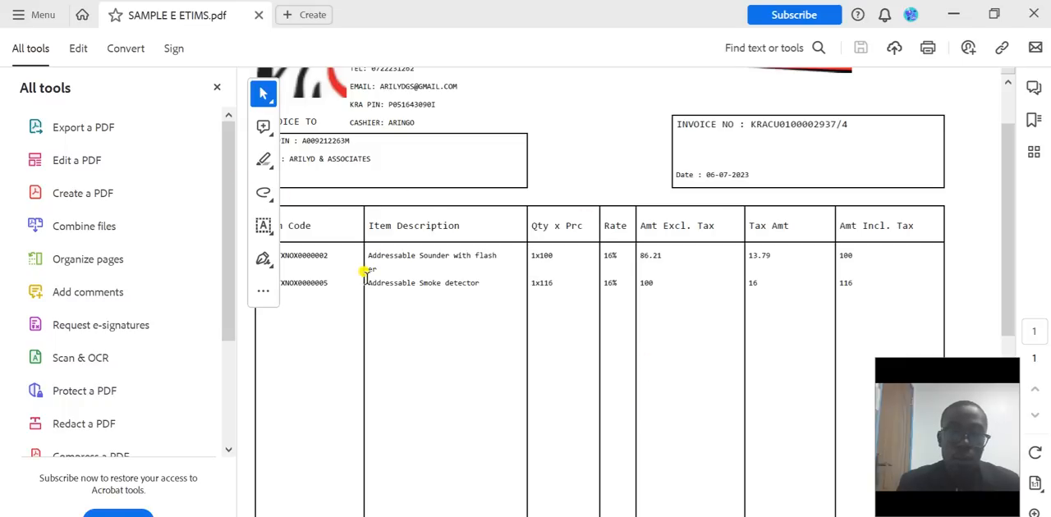
pyautogui.click(274, 105)
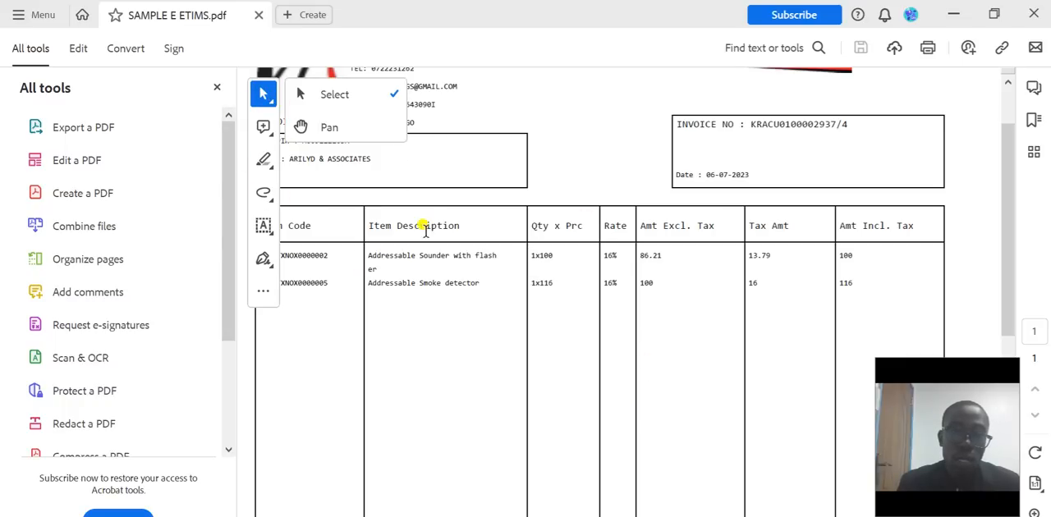
pyautogui.click(483, 100)
pyautogui.scroll(1, 493, 107)
pyautogui.scroll(-1, 515, 160)
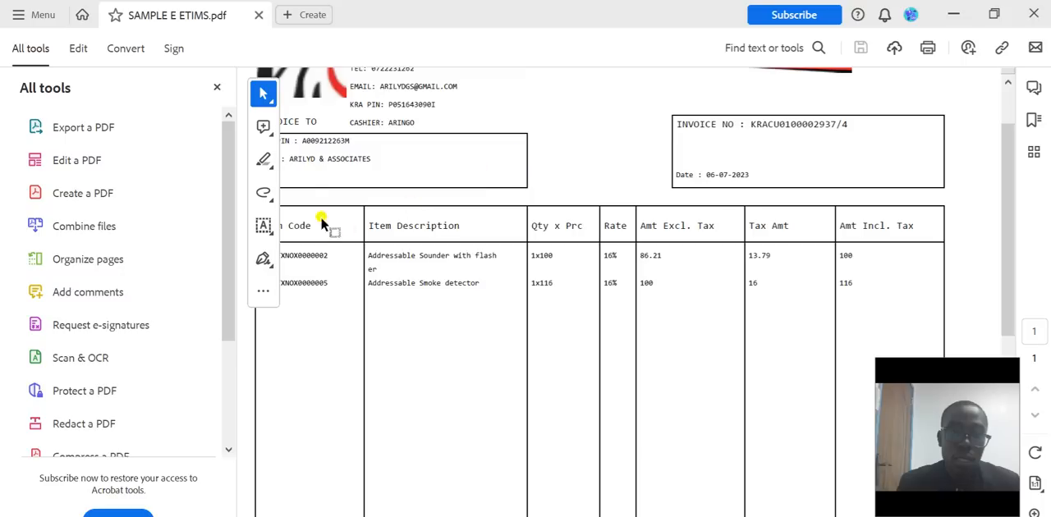
pyautogui.click(215, 88)
# - Examine the printed invoice's seller and customer details, item lines, SCU information, QR code and tax summary
pyautogui.scroll(3, 387, 278)
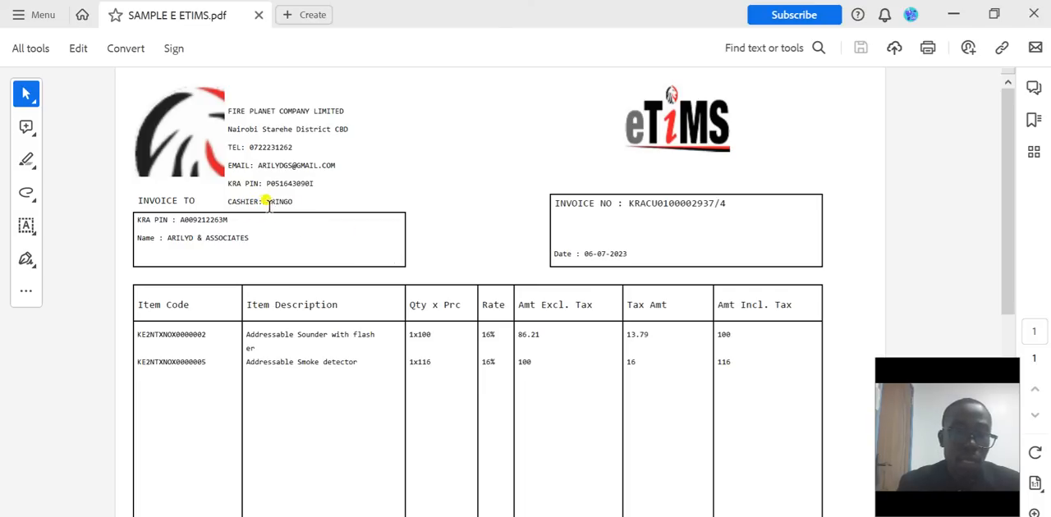
pyautogui.scroll(-2, 266, 148)
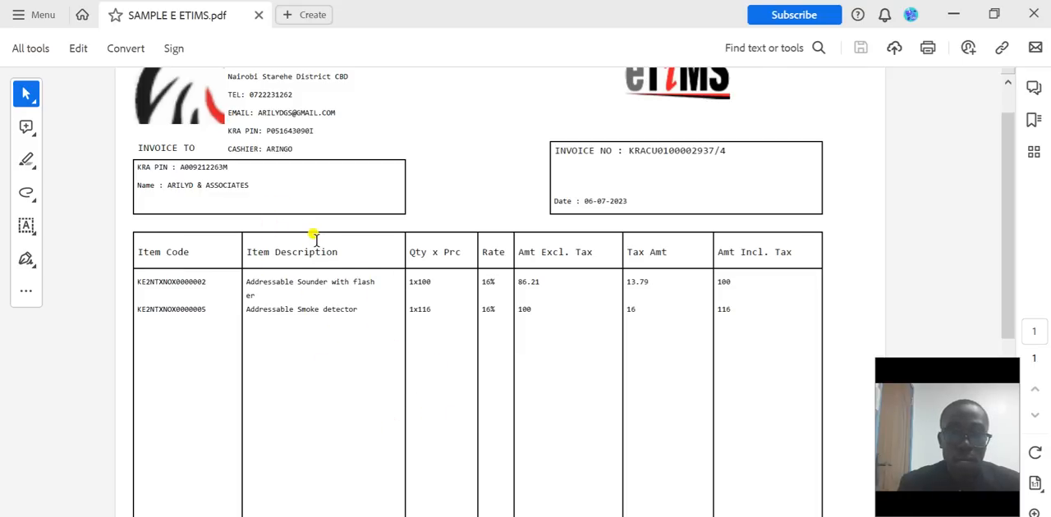
pyautogui.scroll(-1, 316, 237)
pyautogui.scroll(-1, 315, 237)
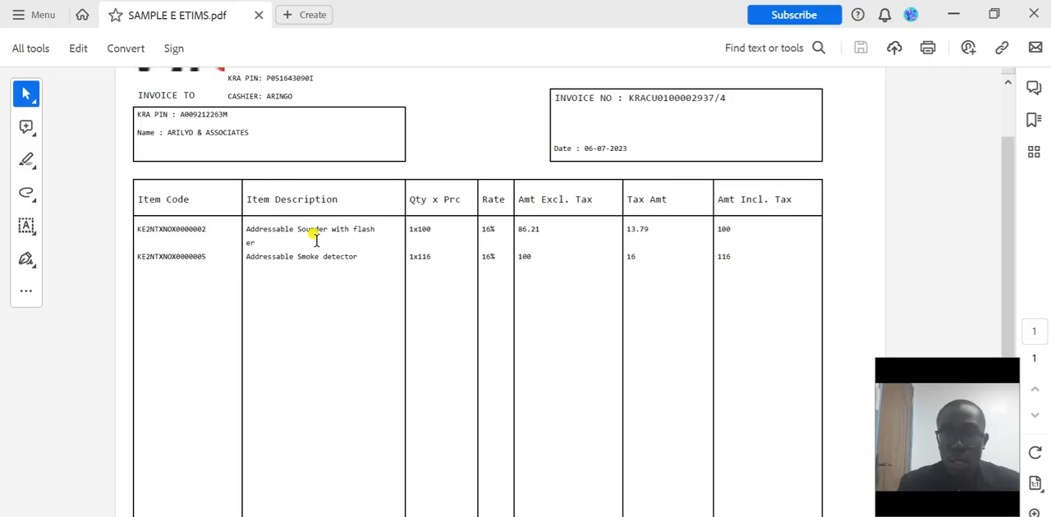
pyautogui.scroll(2, 315, 237)
pyautogui.scroll(-8, 315, 237)
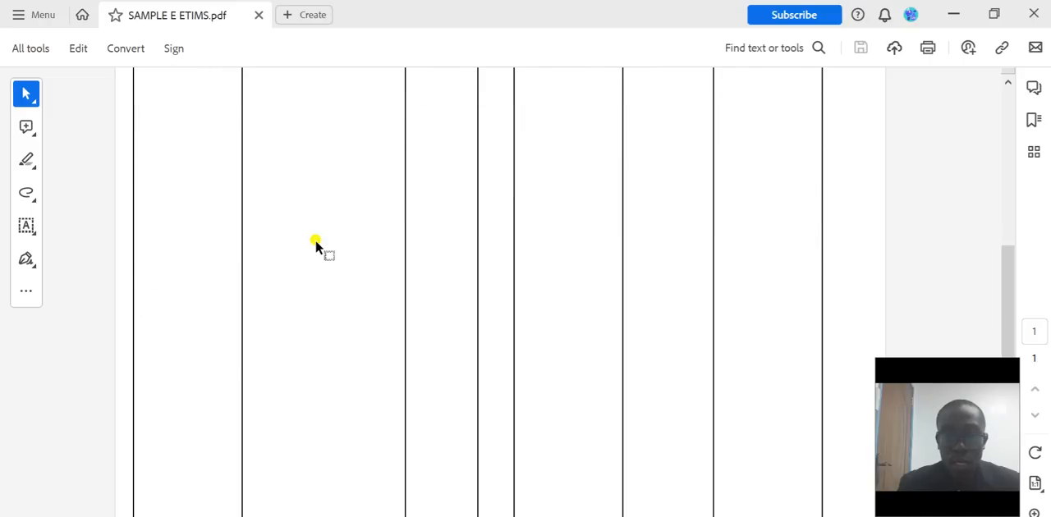
pyautogui.scroll(-4, 316, 243)
pyautogui.scroll(1, 316, 246)
pyautogui.scroll(-1, 316, 246)
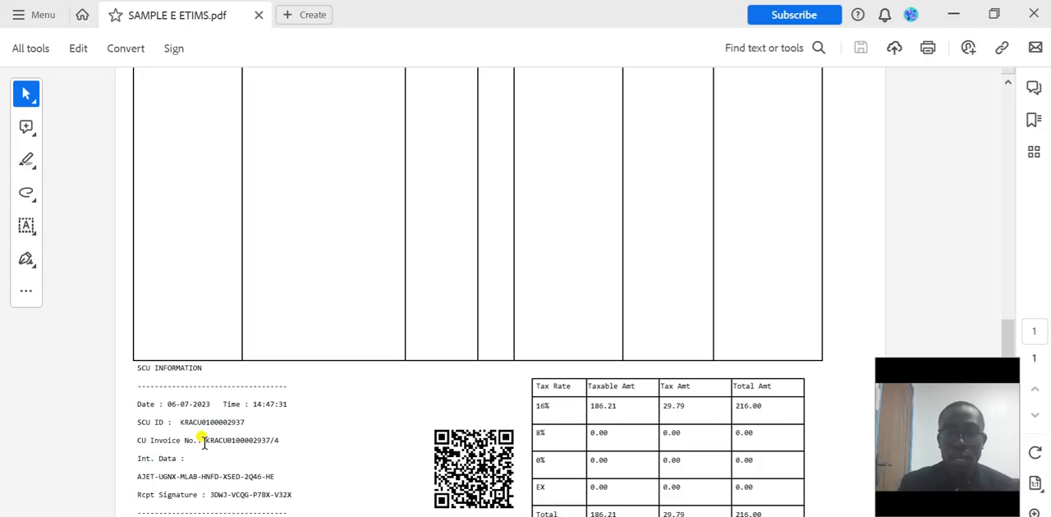
pyautogui.scroll(5, 317, 332)
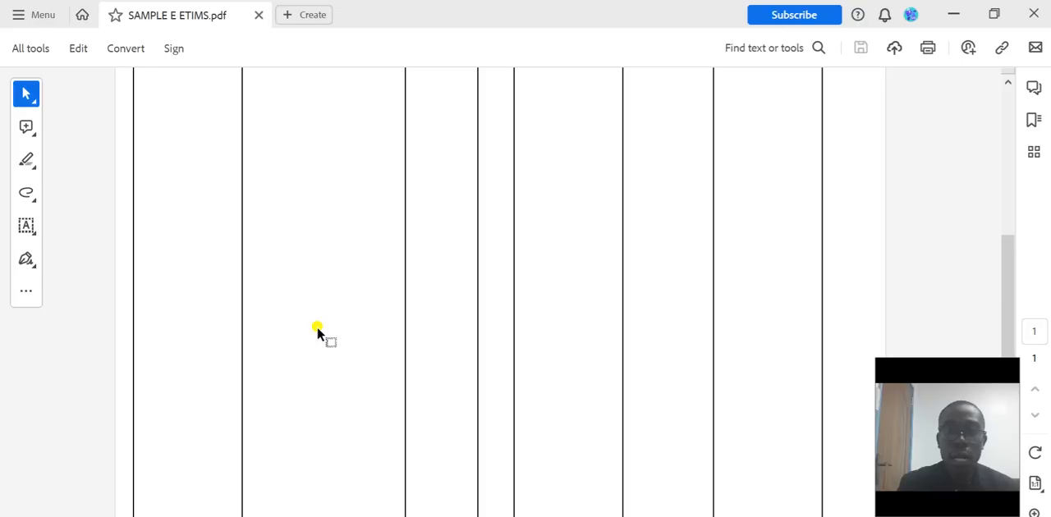
pyautogui.scroll(2, 318, 332)
pyautogui.scroll(1, 317, 331)
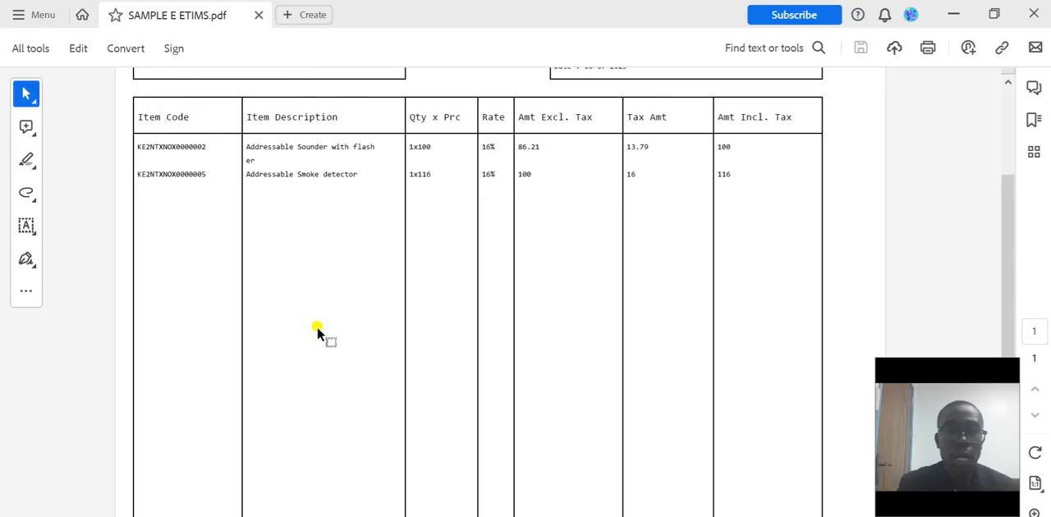
pyautogui.scroll(2, 317, 332)
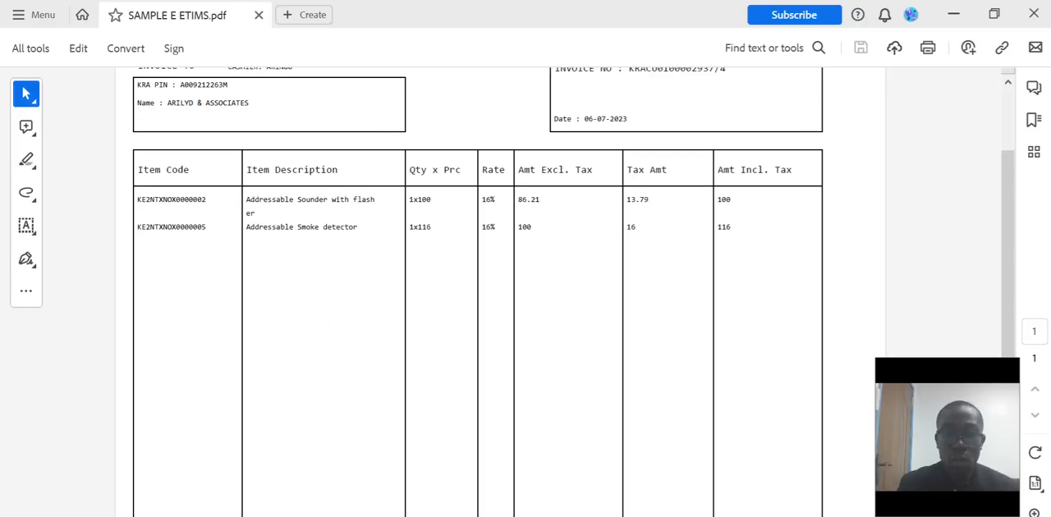
pyautogui.scroll(-10, 424, 416)
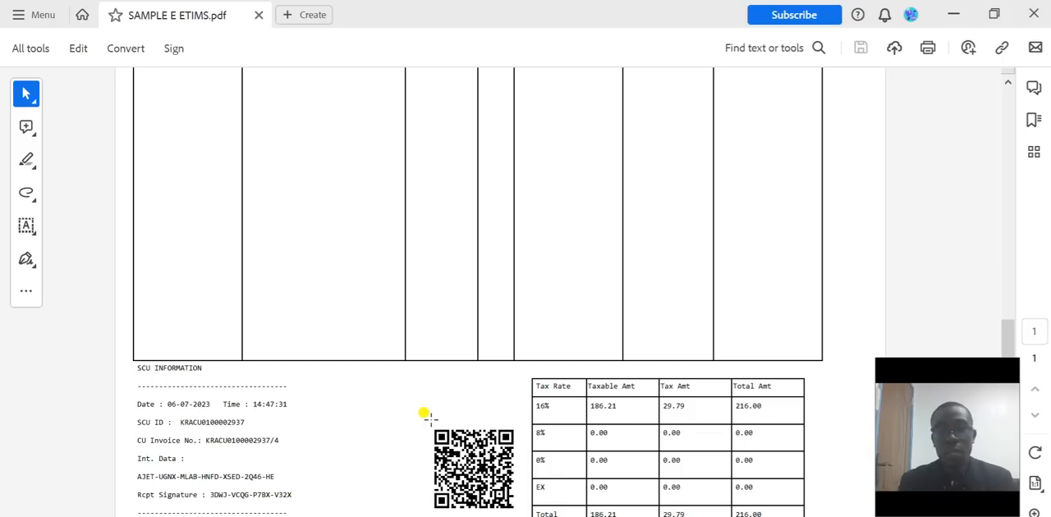
pyautogui.scroll(5, 425, 416)
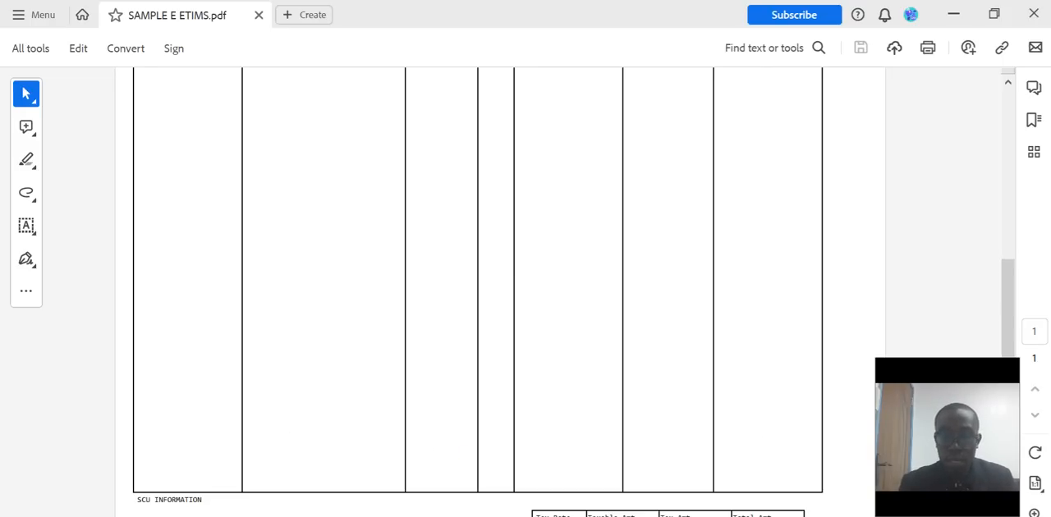
# - Switch back to ETIMS and close Sales Management
pyautogui.hotkey('alt', 'Tab')
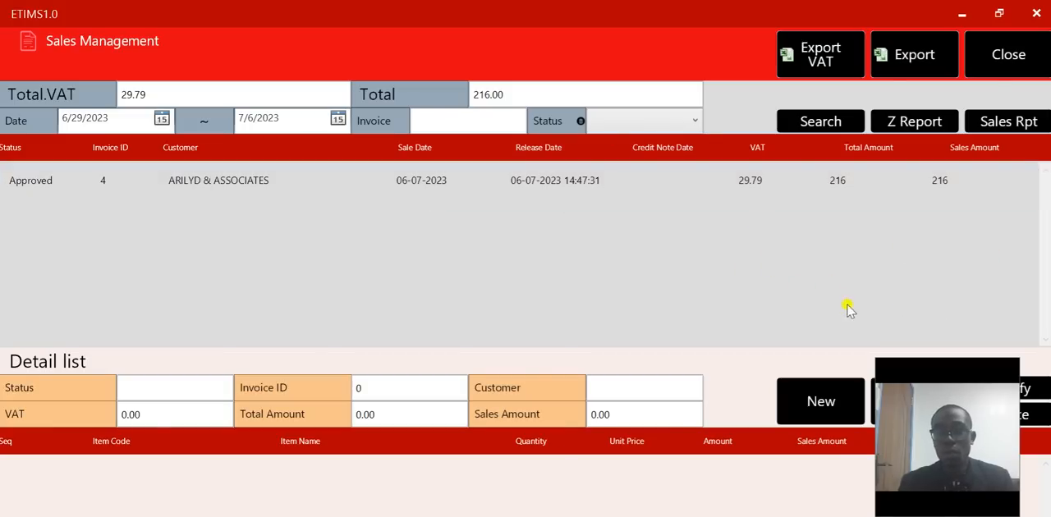
pyautogui.click(1009, 56)
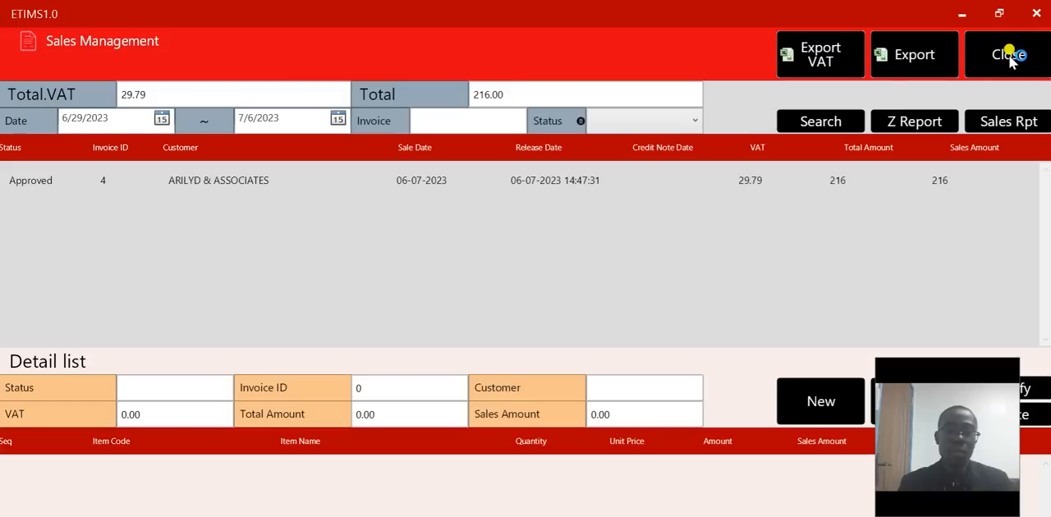